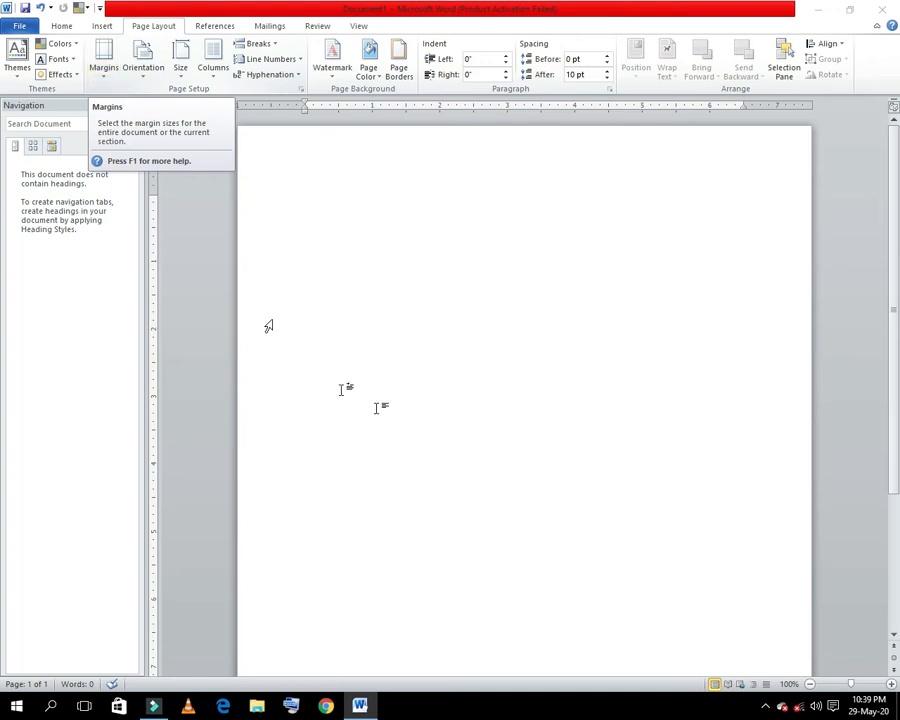
Fill the blank document with sample paragraphs using the =rand() function
{"action": "left_click", "coordinate": [376, 346]}
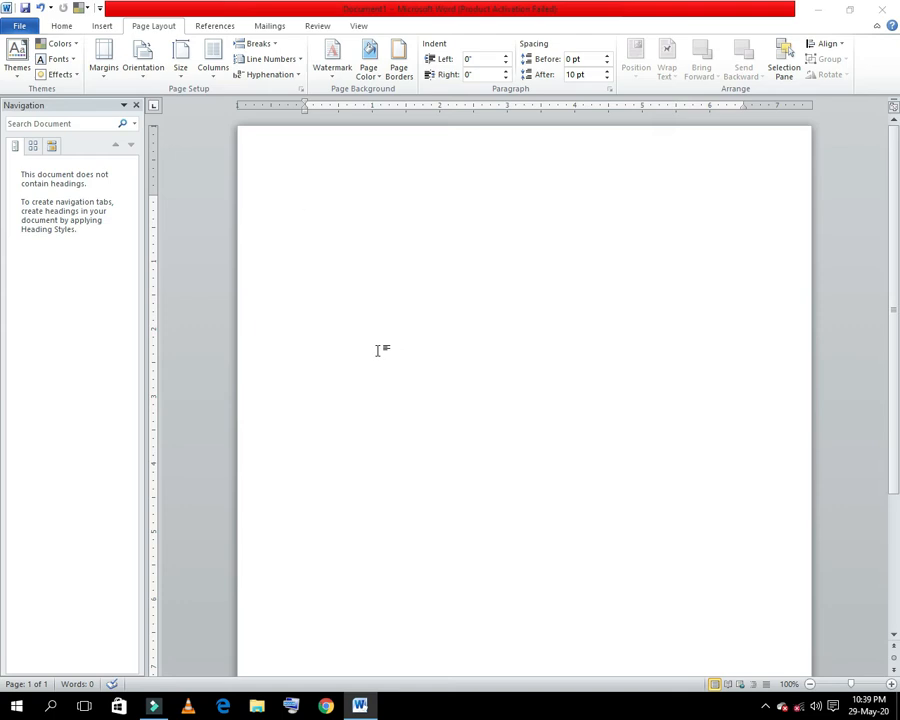
{"action": "type", "text": "=rand()"}
{"action": "key", "text": "Return"}
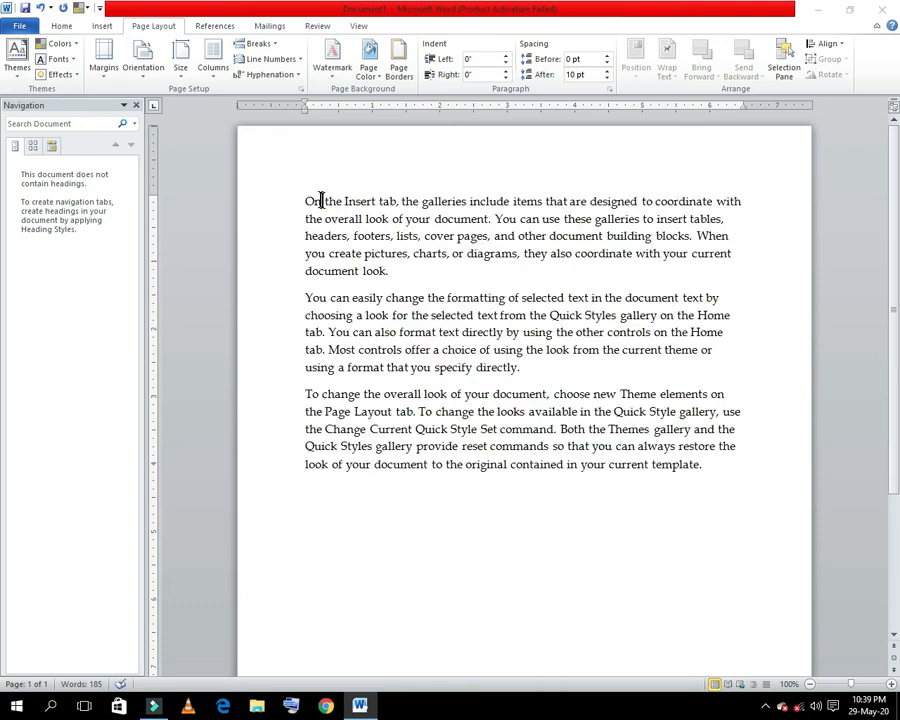
{"action": "left_click_drag", "start_coordinate": [308, 199], "coordinate": [619, 493]}
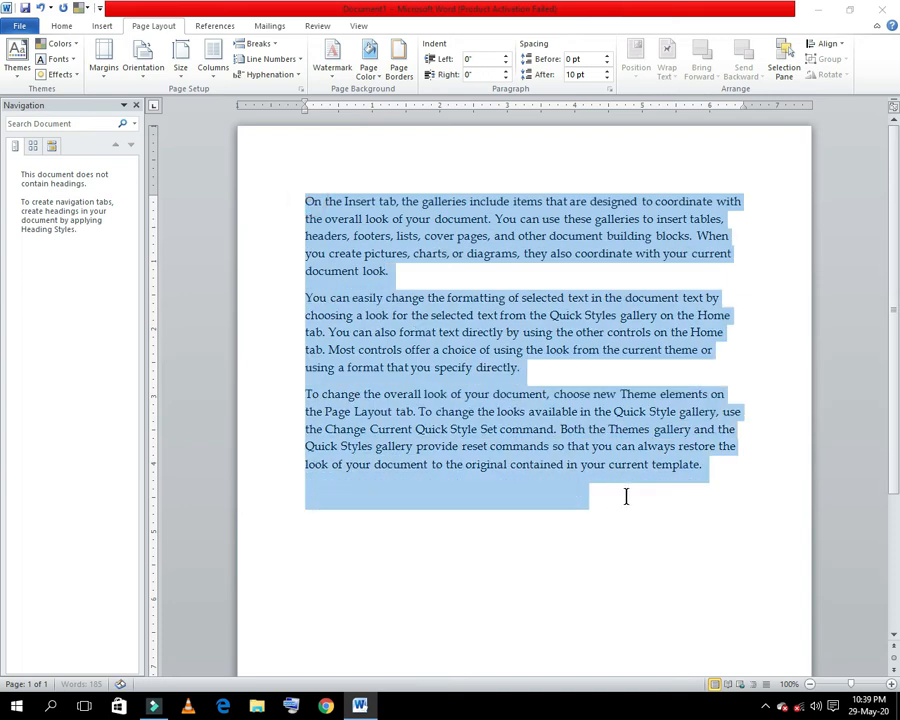
{"action": "left_click", "coordinate": [641, 503]}
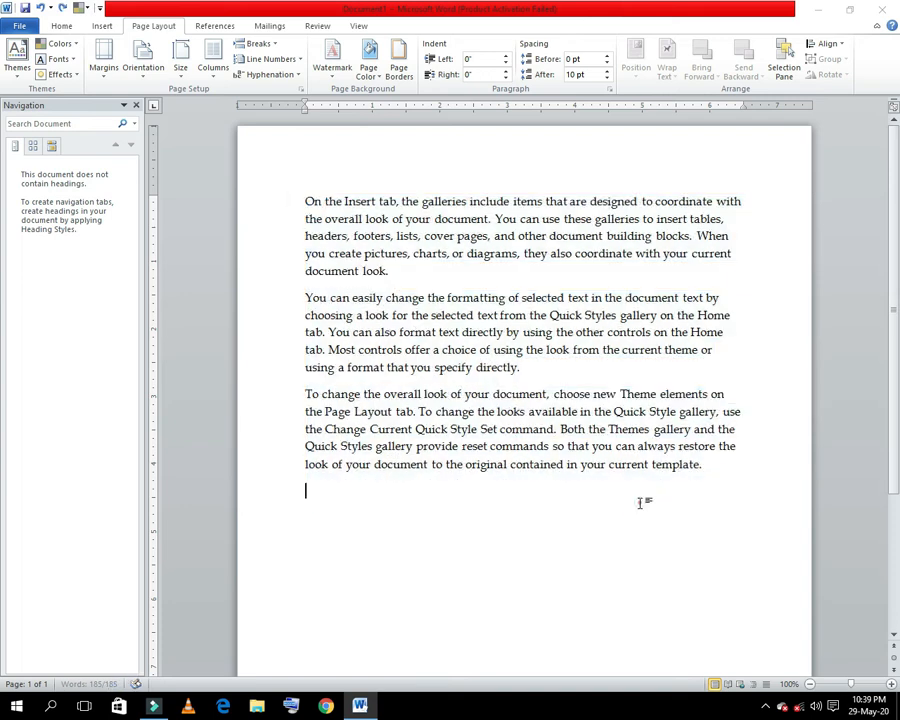
Apply the Narrow margin preset to the document, with 0.5" on all sides
{"action": "left_click", "coordinate": [305, 203]}
{"action": "left_click", "coordinate": [113, 80]}
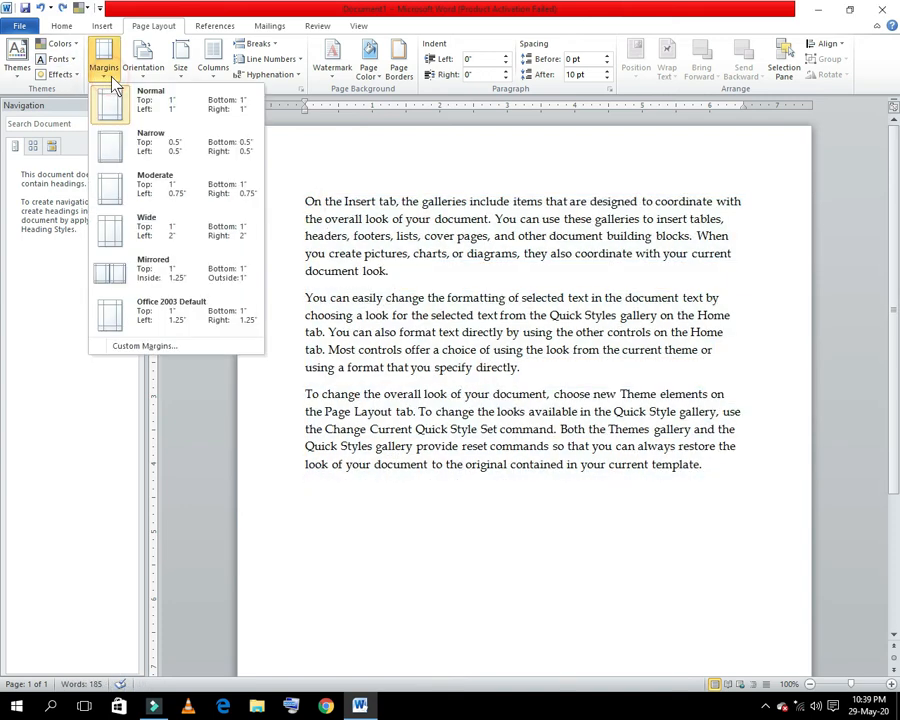
{"action": "left_click", "coordinate": [118, 140]}
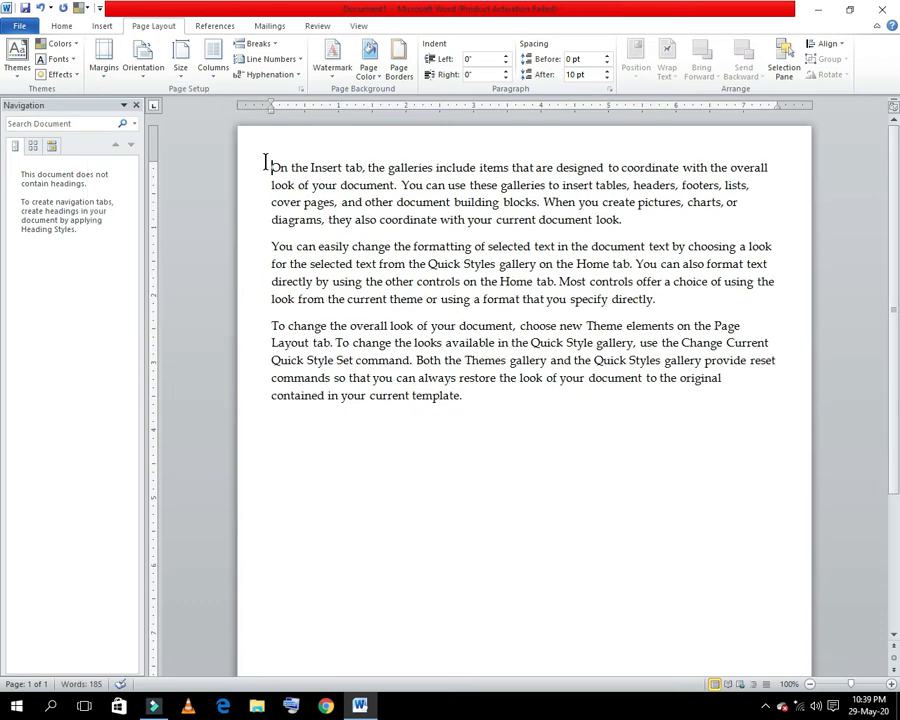
{"action": "left_click_drag", "start_coordinate": [269, 167], "coordinate": [536, 430]}
{"action": "left_click", "coordinate": [540, 432]}
Apply the Moderate margin preset to the document, and switch it to the Wide preset
{"action": "left_click", "coordinate": [106, 72]}
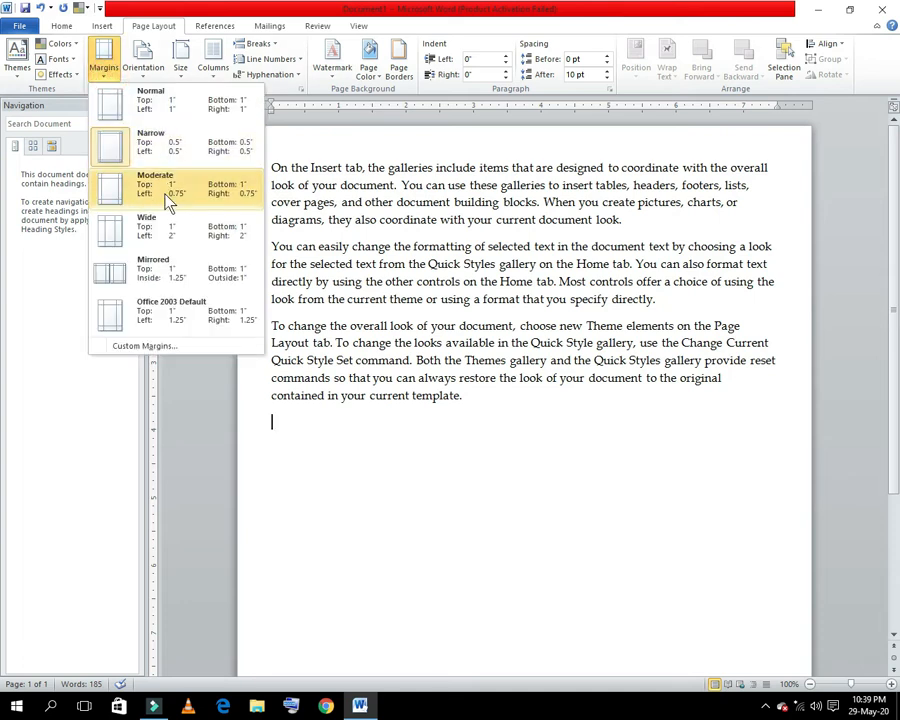
{"action": "left_click", "coordinate": [167, 196]}
{"action": "left_click", "coordinate": [102, 74]}
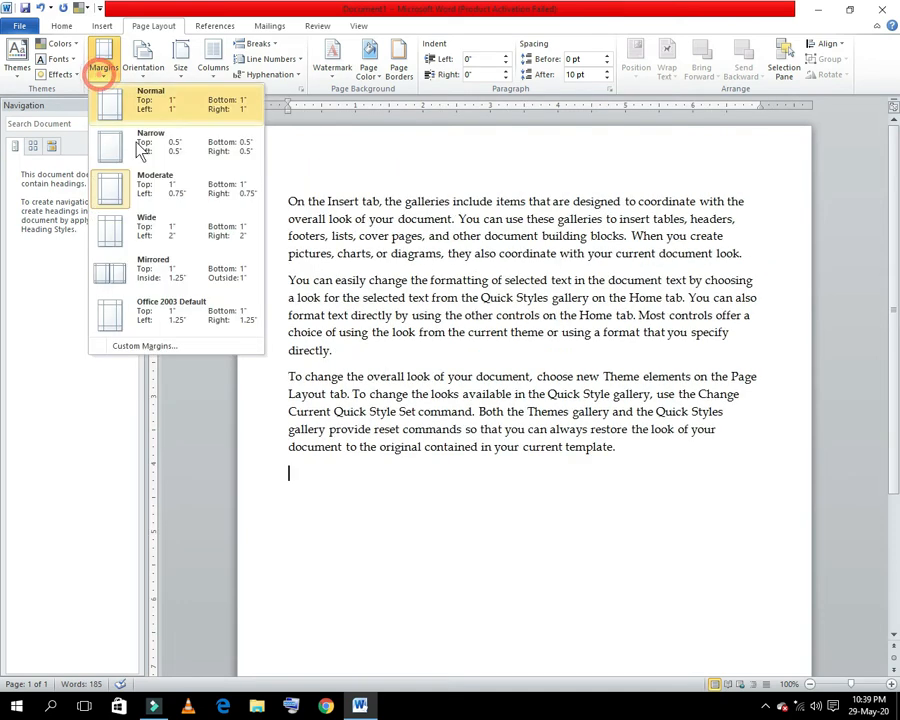
{"action": "left_click", "coordinate": [161, 235]}
Apply the Mirrored margin preset, with a 1.25" inside and 1" outside margin
{"action": "left_click", "coordinate": [104, 62]}
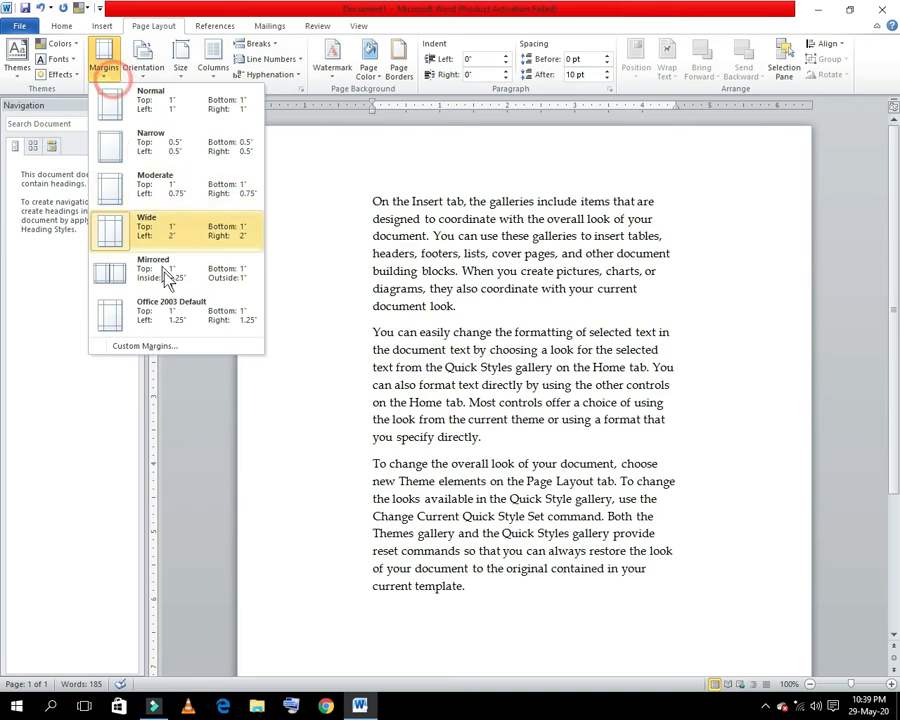
{"action": "left_click", "coordinate": [168, 334]}
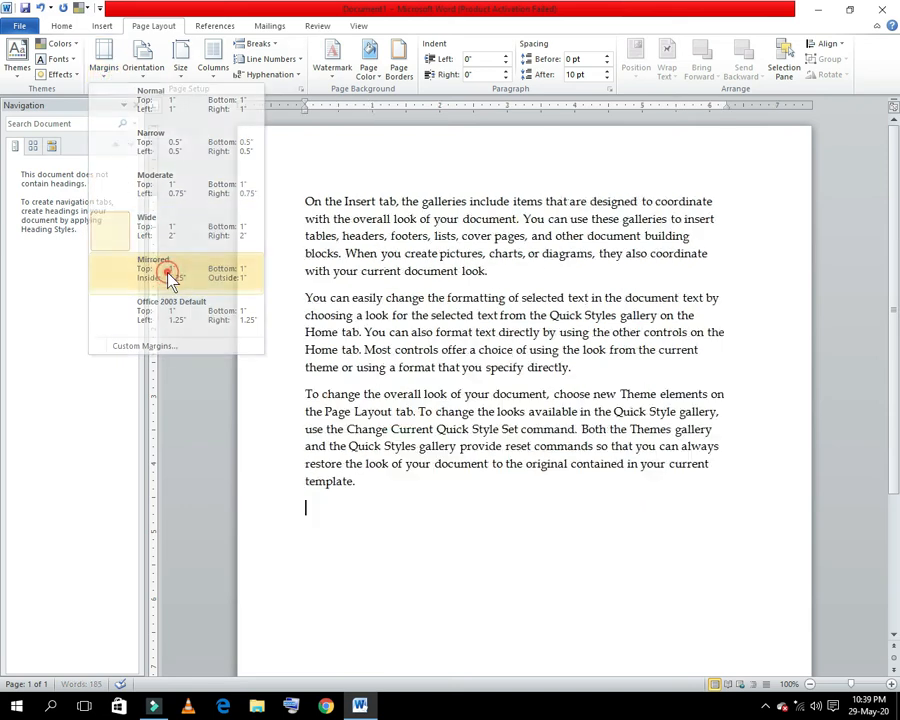
{"action": "left_click", "coordinate": [104, 66]}
{"action": "left_click", "coordinate": [560, 540]}
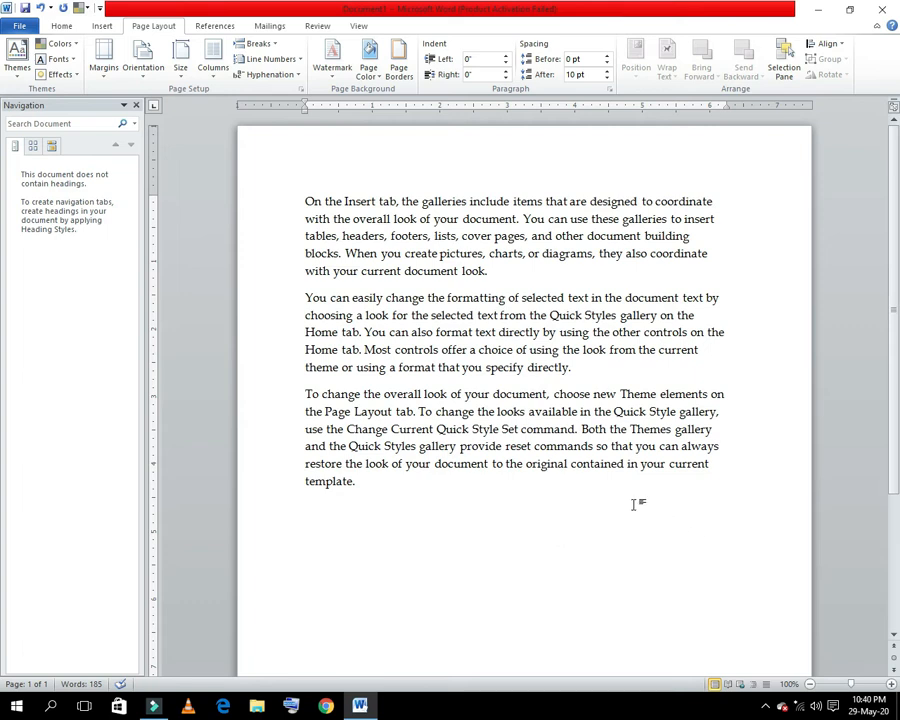
Change the document's paper size from Letter to A5
{"action": "left_click", "coordinate": [150, 68]}
{"action": "left_click", "coordinate": [180, 62]}
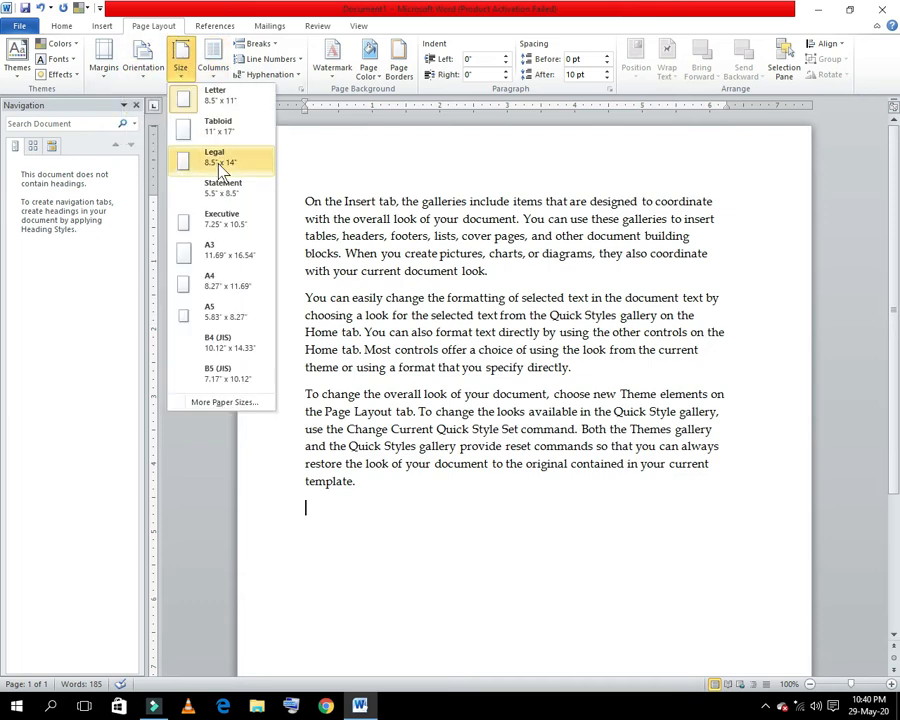
{"action": "left_click", "coordinate": [205, 318]}
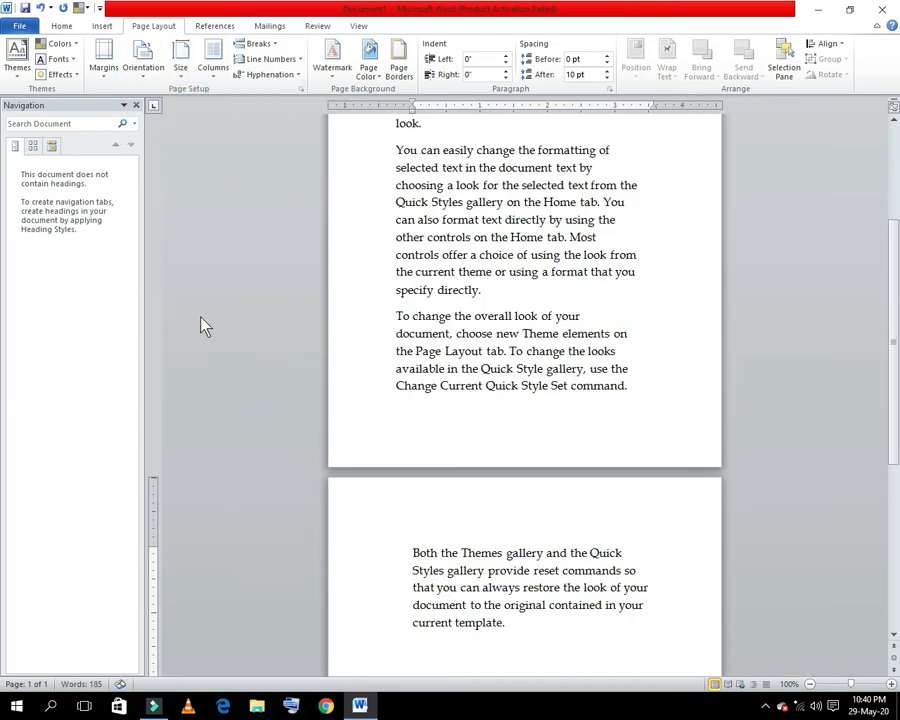
{"action": "scroll", "coordinate": [323, 305], "scroll_direction": "up", "scroll_amount": 10}
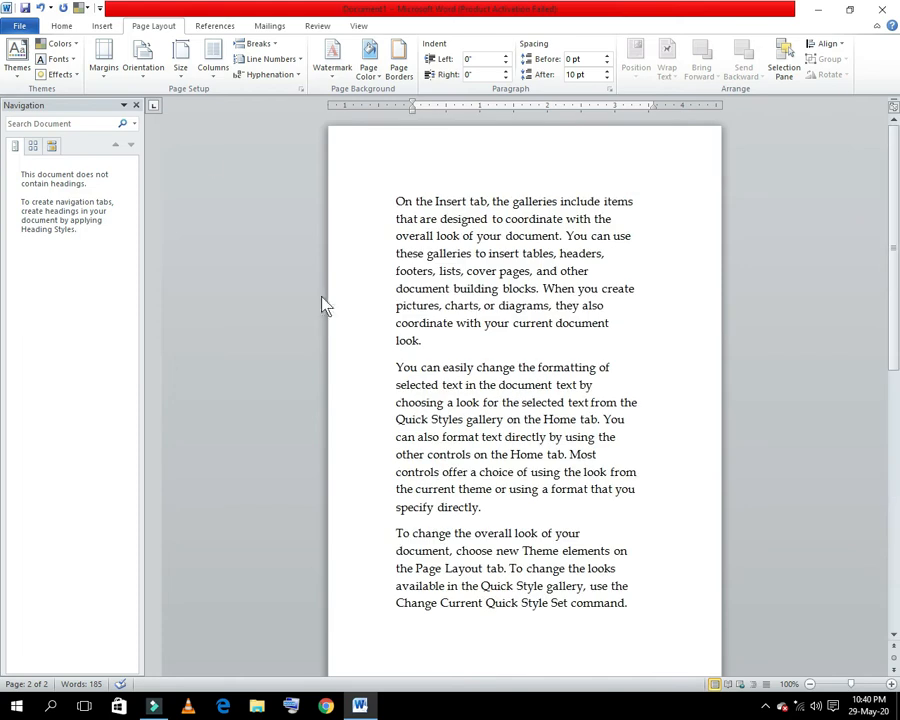
Reapply the Mirrored margin preset to the A5 pages and review both pages
{"action": "left_click", "coordinate": [101, 68]}
{"action": "left_click", "coordinate": [135, 275]}
{"action": "left_click", "coordinate": [103, 62]}
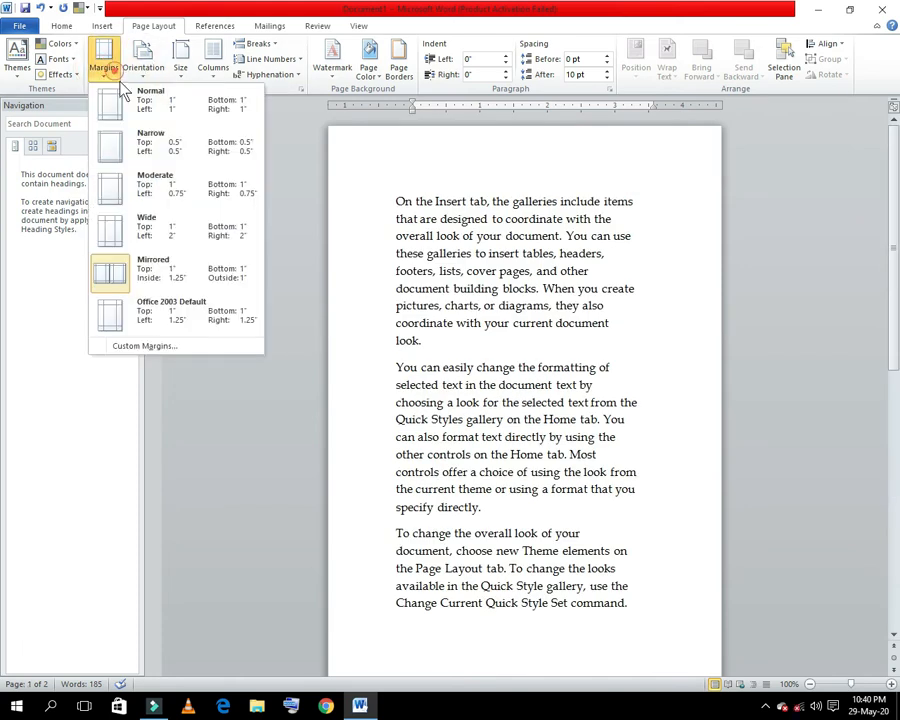
{"action": "left_click", "coordinate": [137, 268]}
{"action": "scroll", "coordinate": [320, 163], "scroll_direction": "down", "scroll_amount": 2}
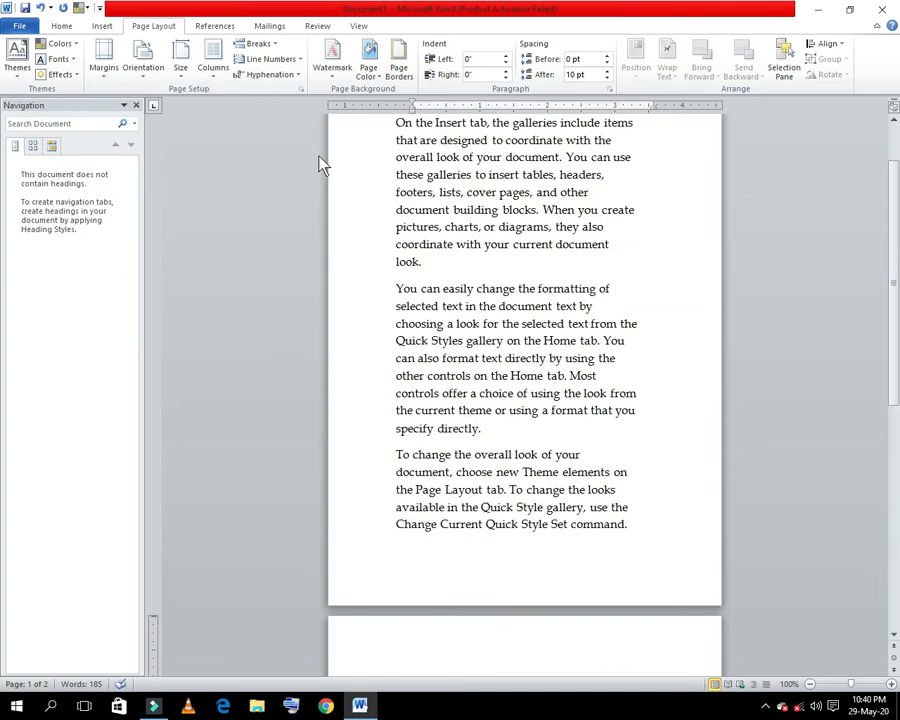
Set the paper size to Statement, 5.5" x 8.5", and review the page layout
{"action": "left_click", "coordinate": [180, 62]}
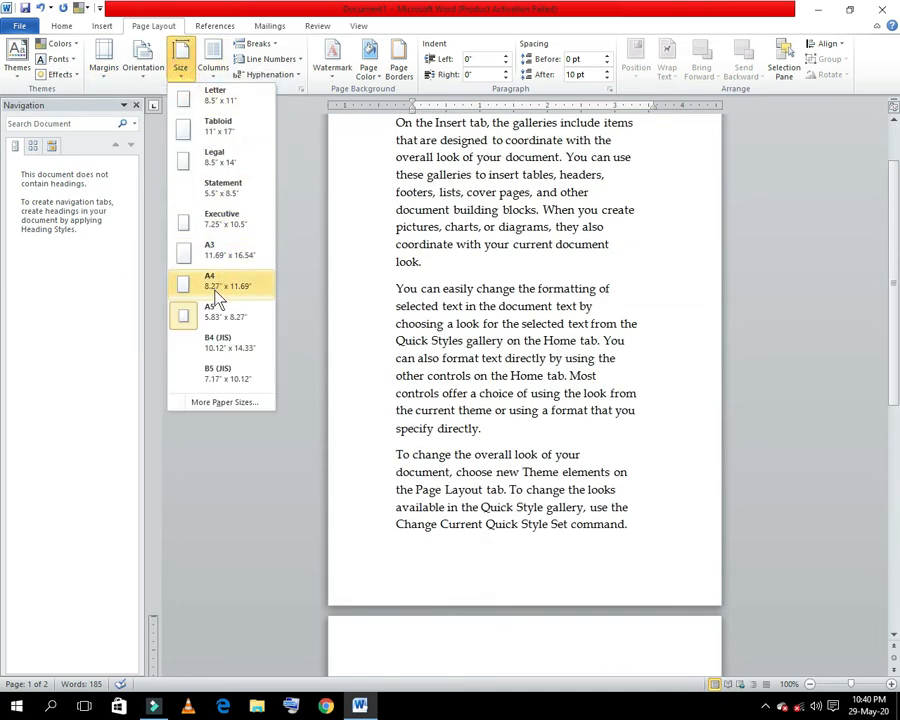
{"action": "left_click", "coordinate": [226, 193]}
{"action": "scroll", "coordinate": [236, 212], "scroll_direction": "up", "scroll_amount": 4}
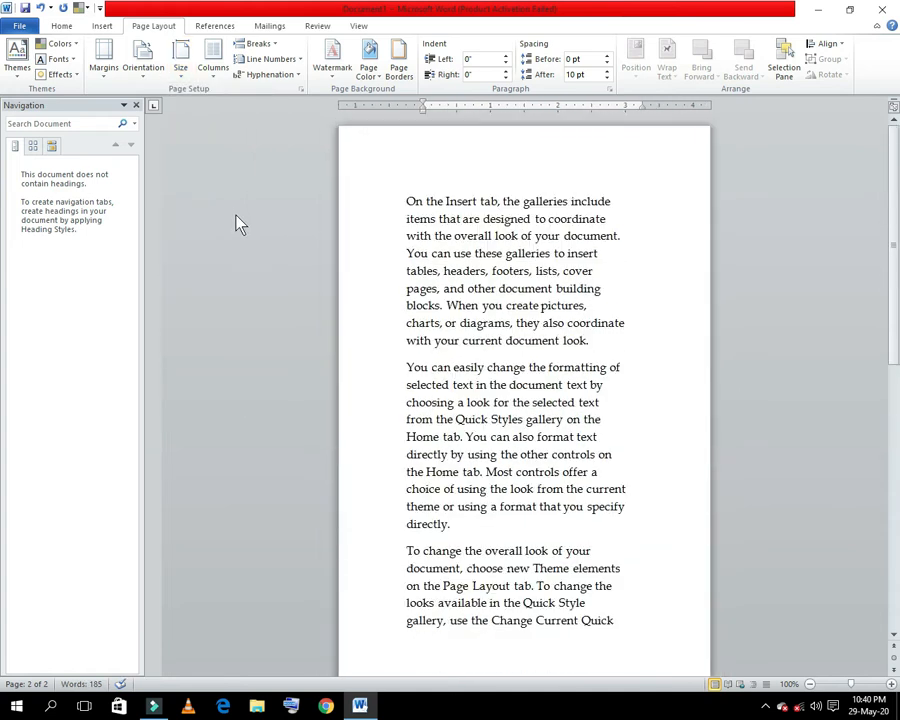
{"action": "scroll", "coordinate": [236, 212], "scroll_direction": "down", "scroll_amount": 5}
Close the Navigation pane so both pages fit next to each other
{"action": "left_click", "coordinate": [101, 70]}
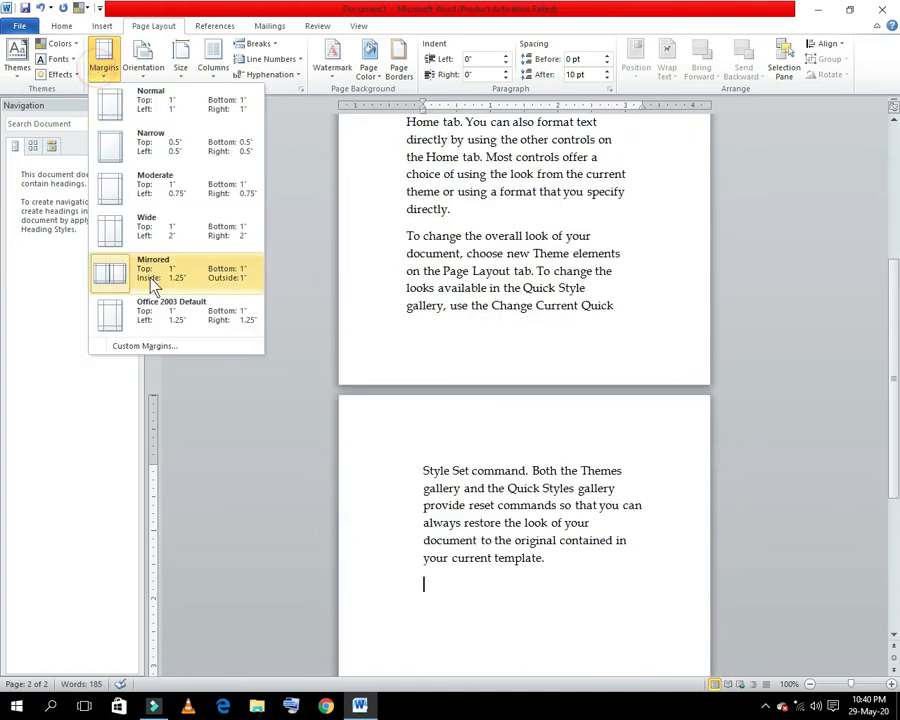
{"action": "left_click", "coordinate": [211, 439]}
{"action": "left_click", "coordinate": [136, 106]}
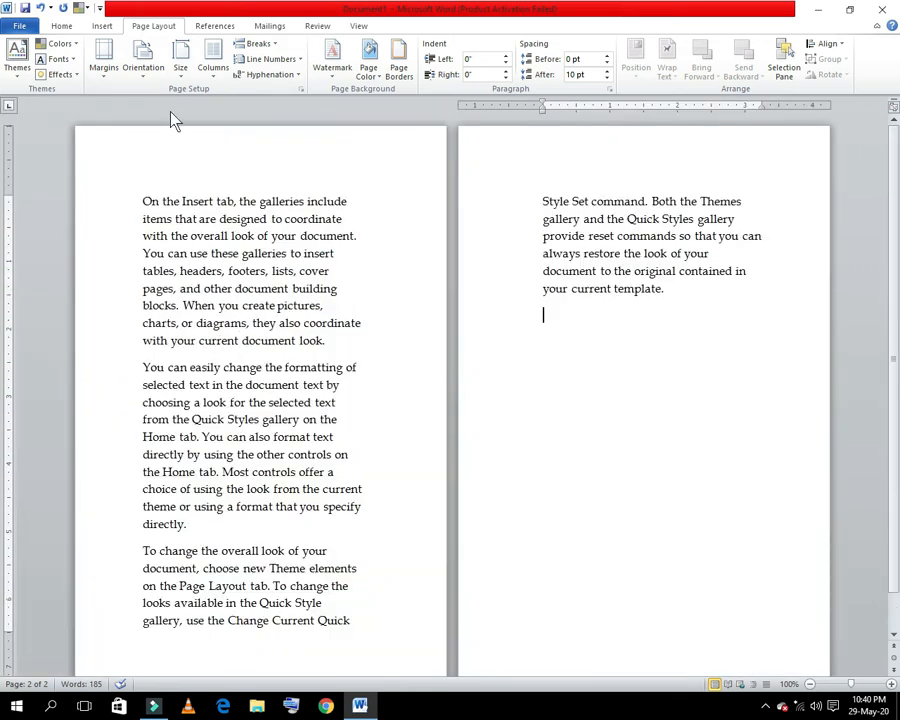
Set the paper size to A5, 5.83" x 8.27"
{"action": "left_click", "coordinate": [180, 62]}
{"action": "left_click", "coordinate": [210, 318]}
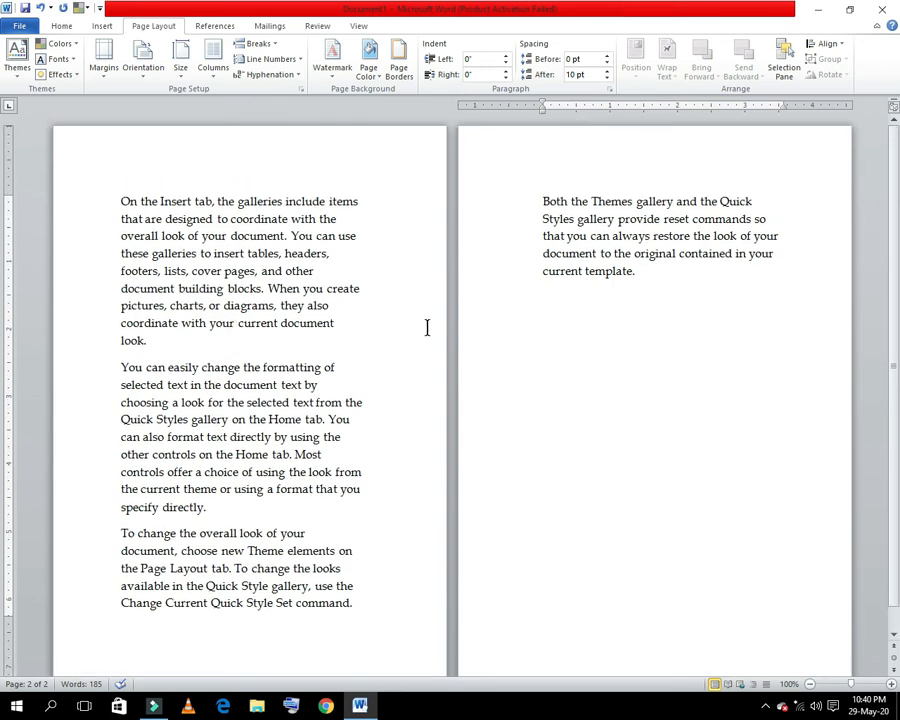
{"action": "left_click", "coordinate": [424, 324]}
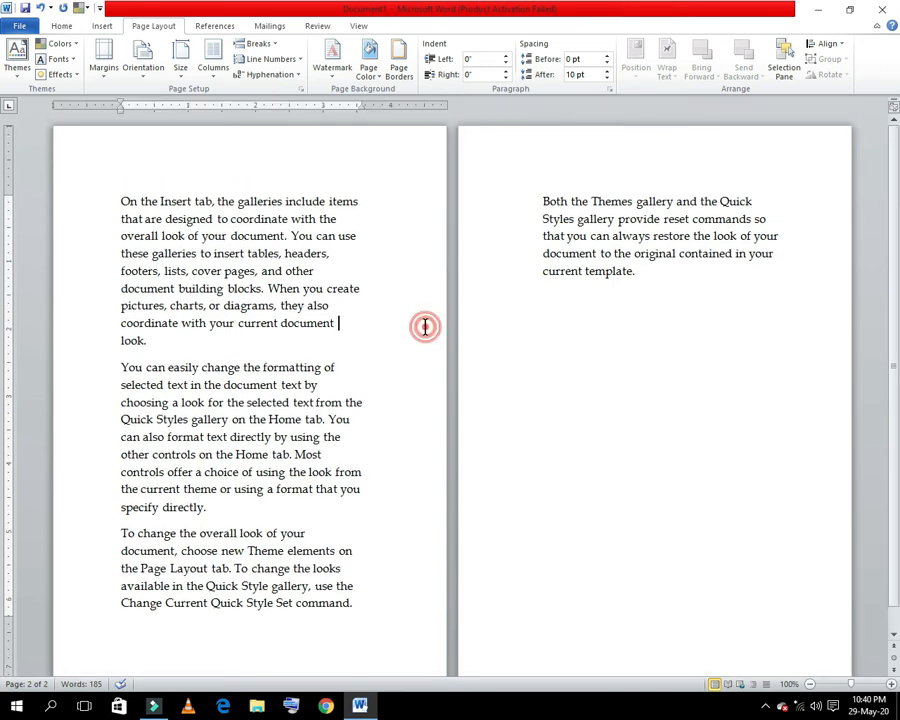
{"action": "left_click", "coordinate": [376, 618]}
Apply the Normal margin preset, with 1" on all sides
{"action": "left_click", "coordinate": [104, 62]}
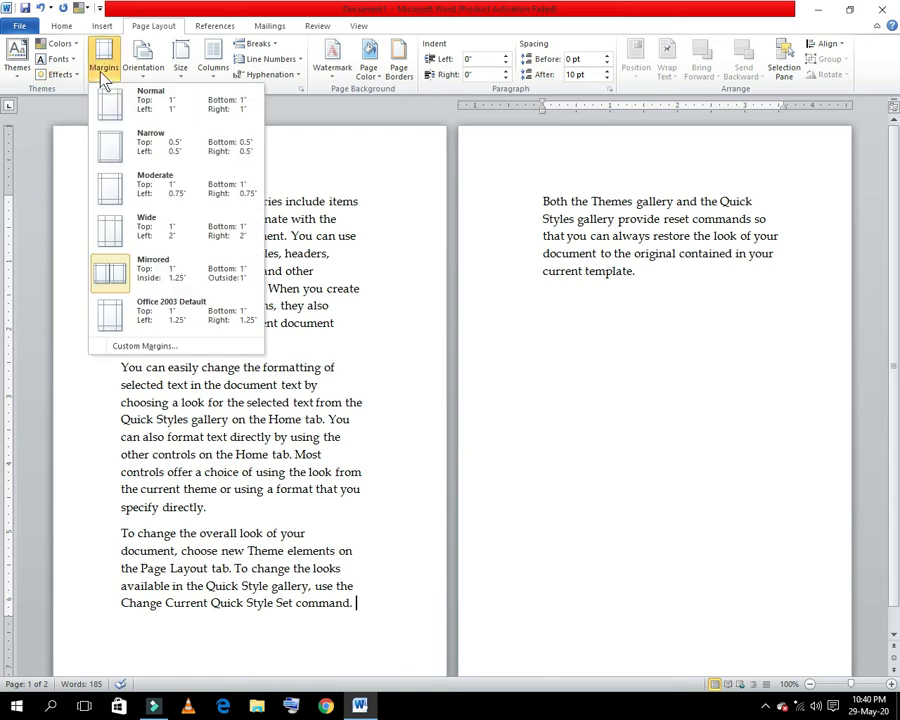
{"action": "left_click", "coordinate": [120, 113]}
{"action": "left_click", "coordinate": [104, 62]}
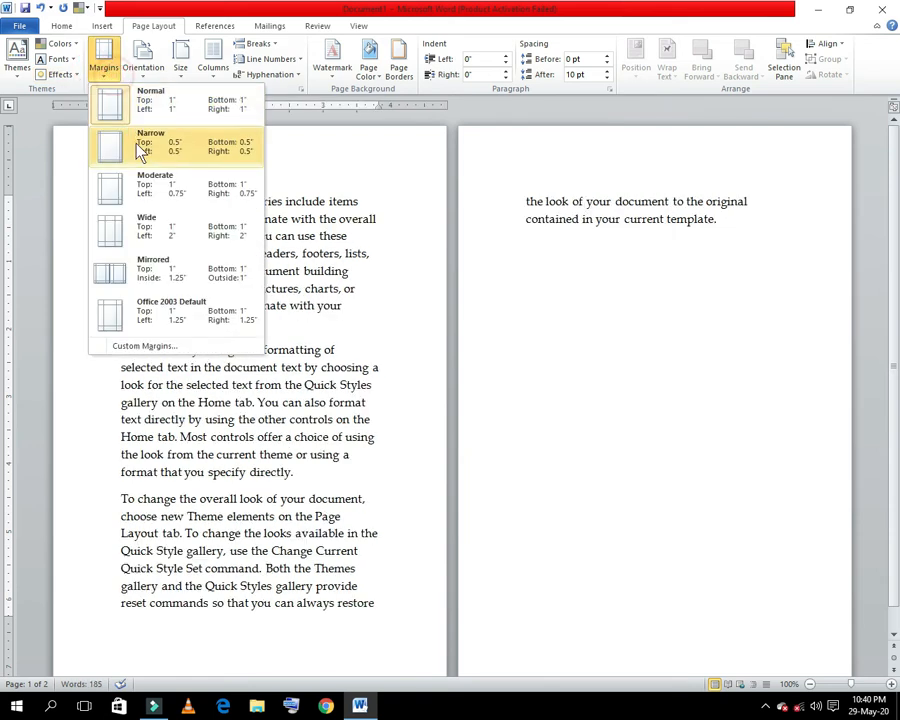
{"action": "left_click", "coordinate": [381, 131]}
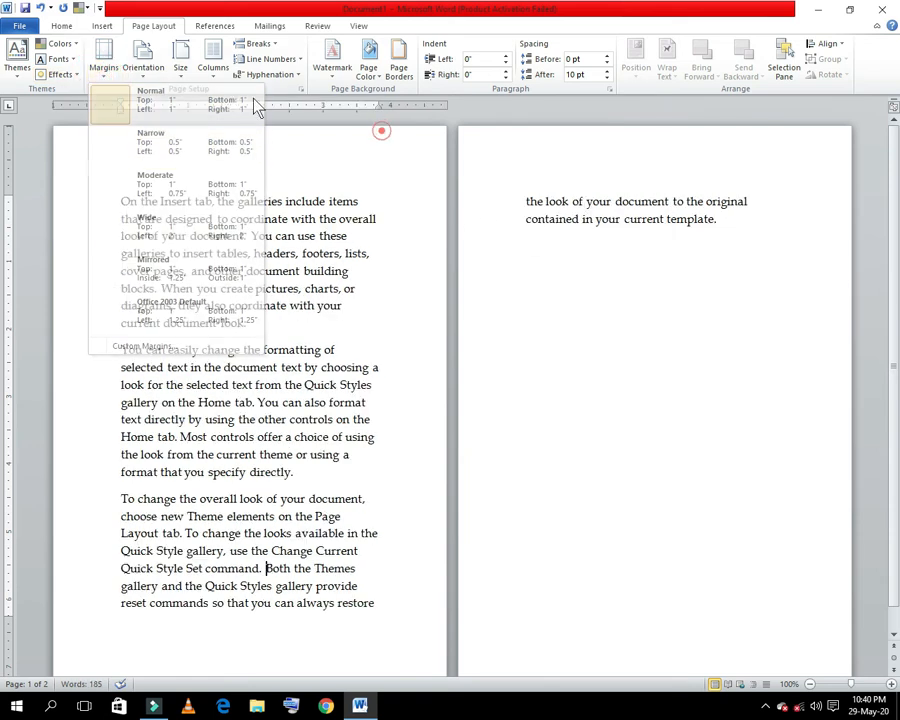
Try the Tabloid paper size, 11" x 17", and return the document to A5
{"action": "left_click", "coordinate": [181, 73]}
{"action": "left_click", "coordinate": [224, 130]}
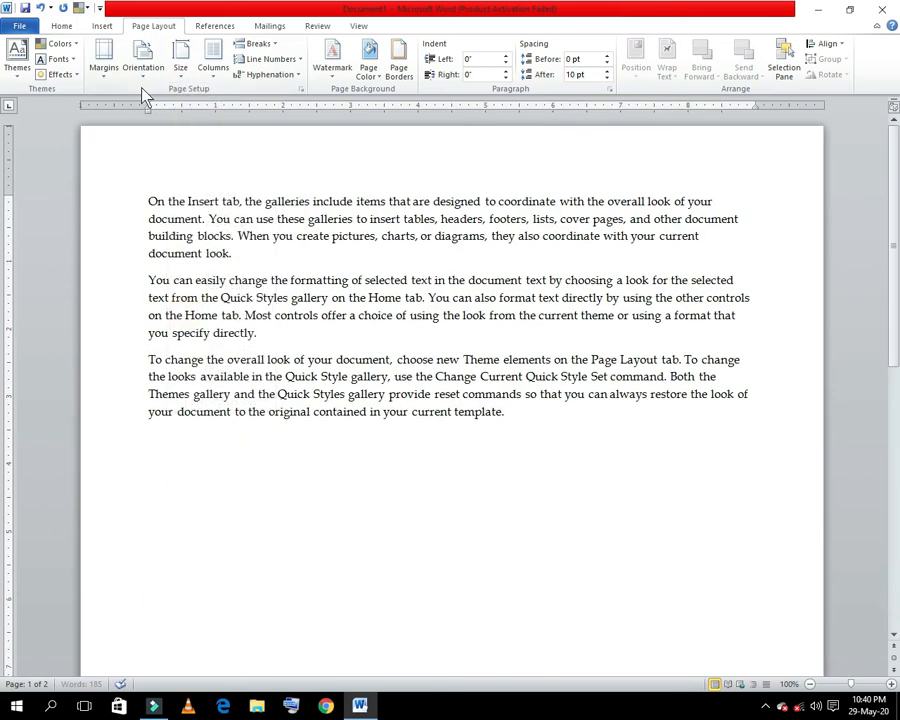
{"action": "left_click", "coordinate": [181, 74]}
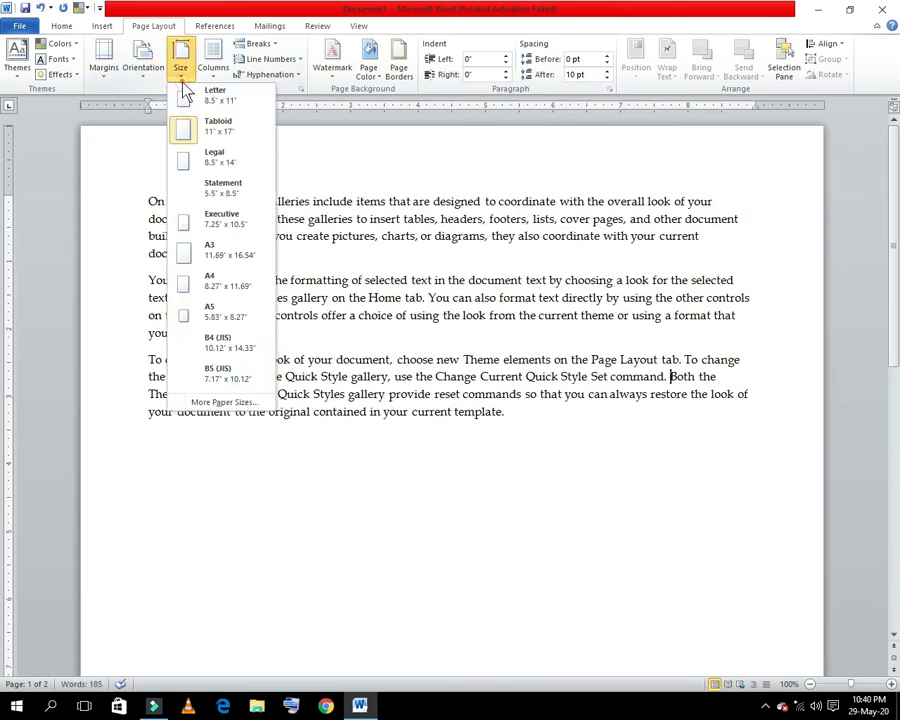
{"action": "left_click", "coordinate": [211, 312]}
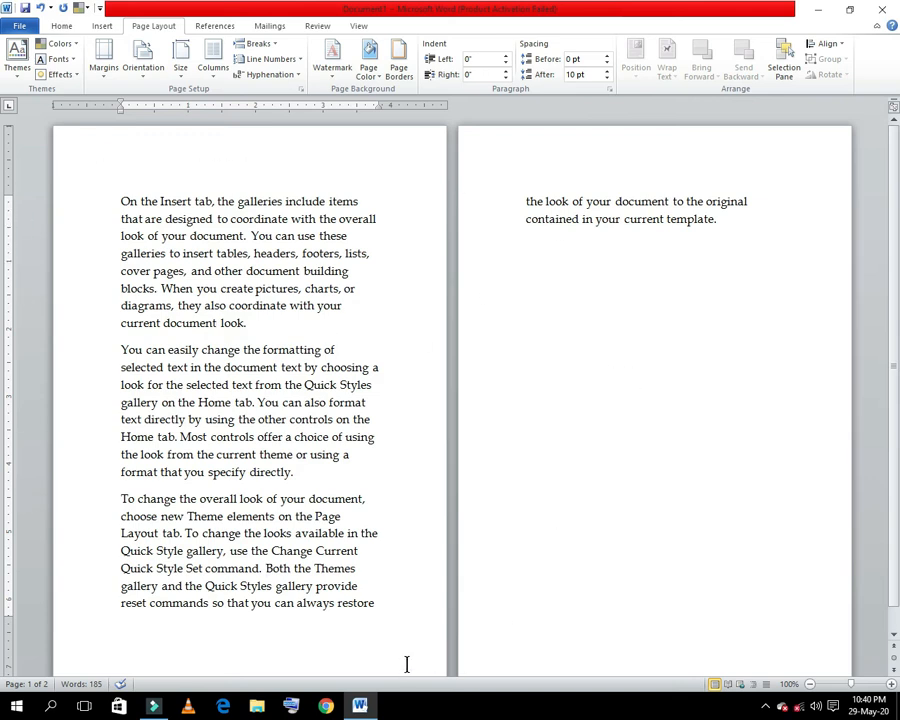
Apply the Mirrored margin preset, and replace it with the Office 2003 Default margins
{"action": "left_click", "coordinate": [103, 66]}
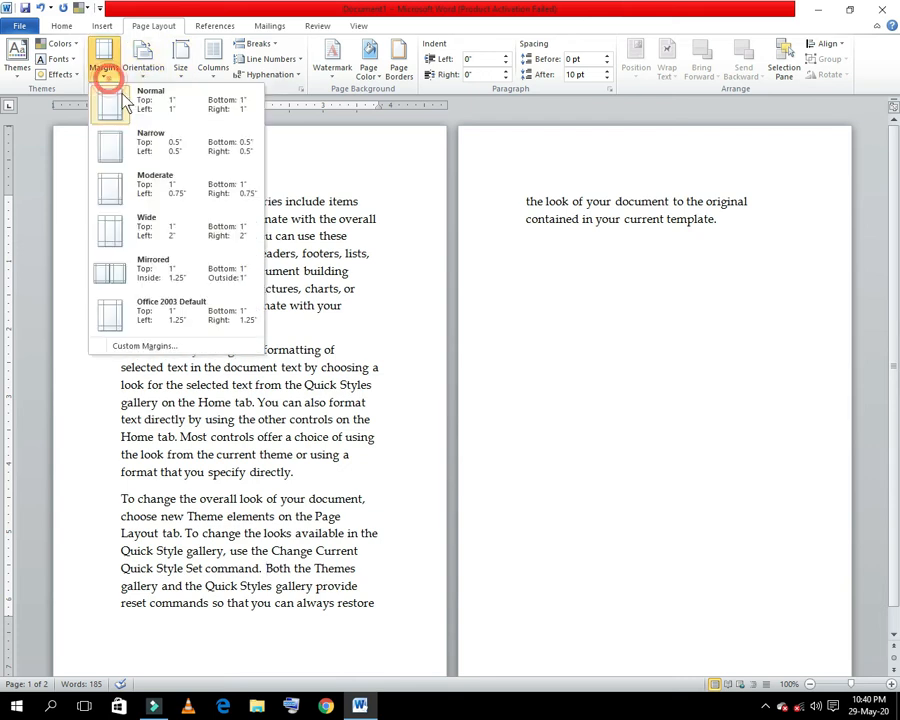
{"action": "left_click", "coordinate": [175, 256]}
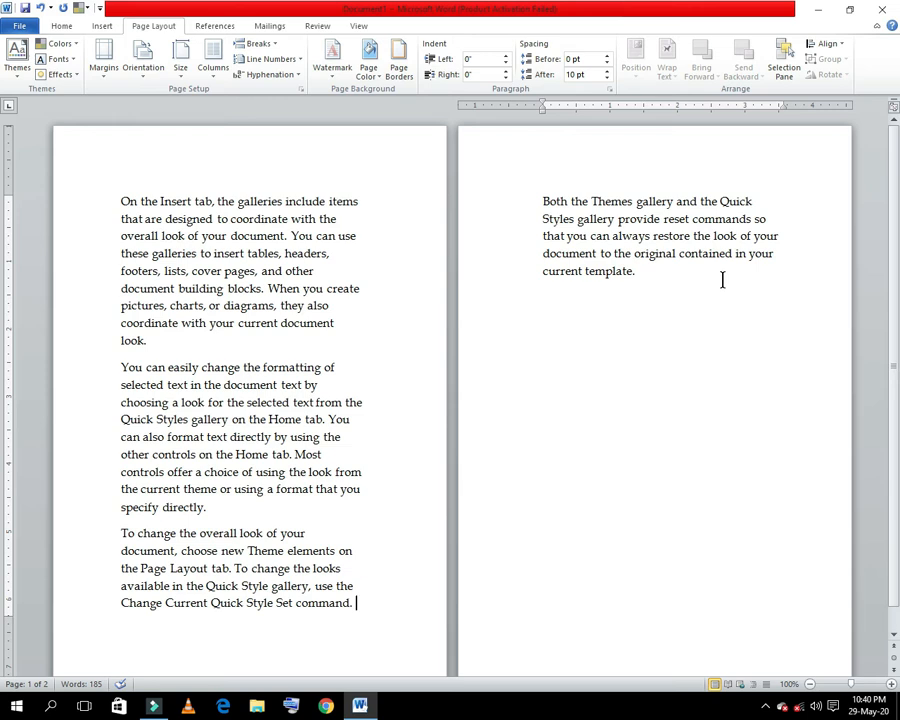
{"action": "left_click", "coordinate": [103, 66]}
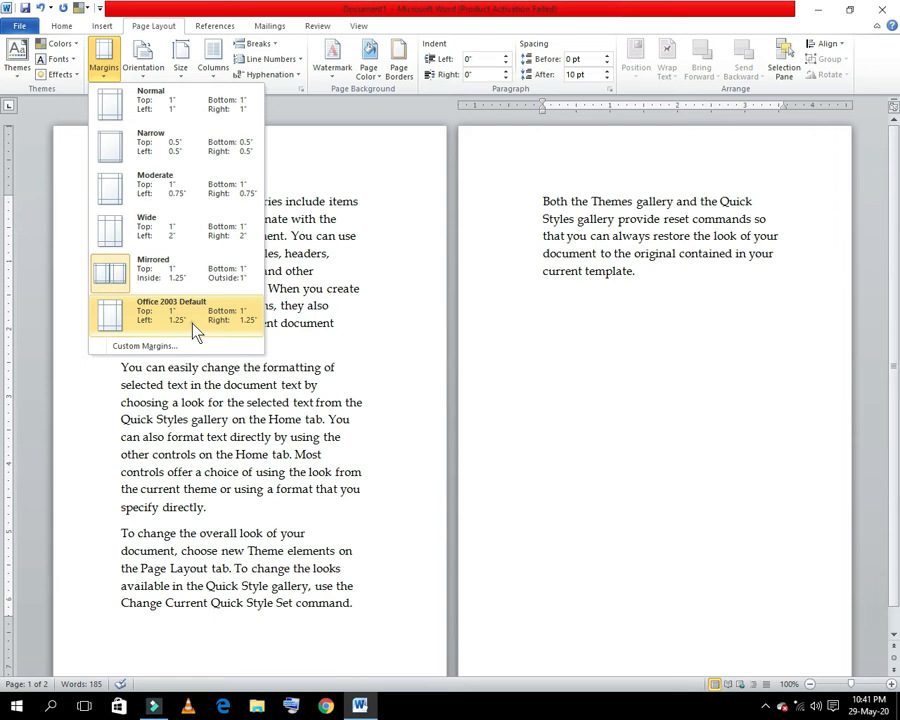
{"action": "left_click", "coordinate": [195, 326]}
Review the custom margin settings and the available paper sizes in the Page Setup dialog
{"action": "left_click", "coordinate": [101, 72]}
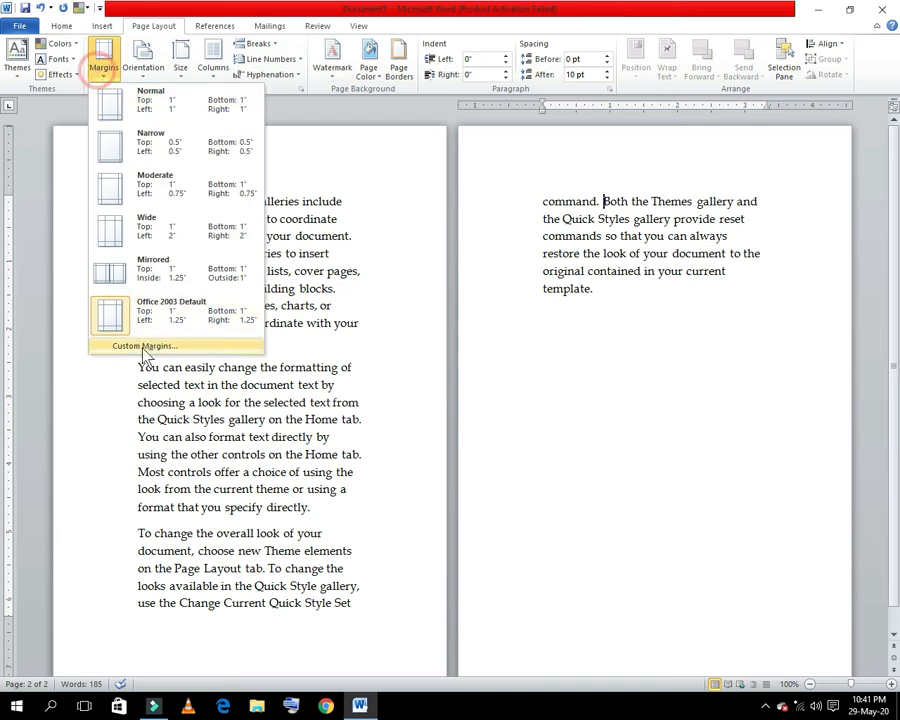
{"action": "left_click", "coordinate": [150, 348]}
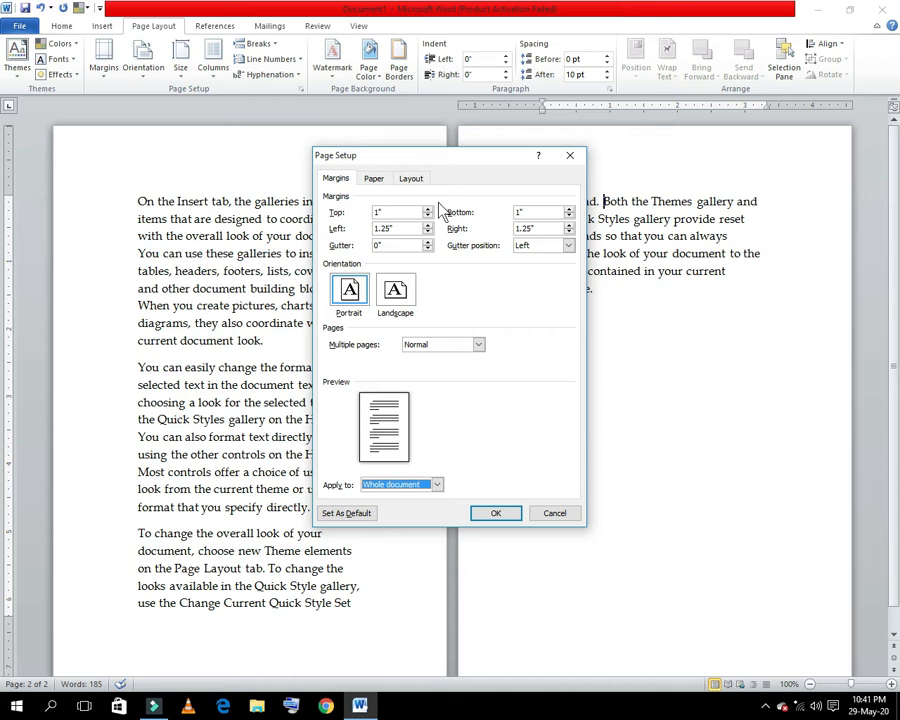
{"action": "left_click", "coordinate": [372, 179]}
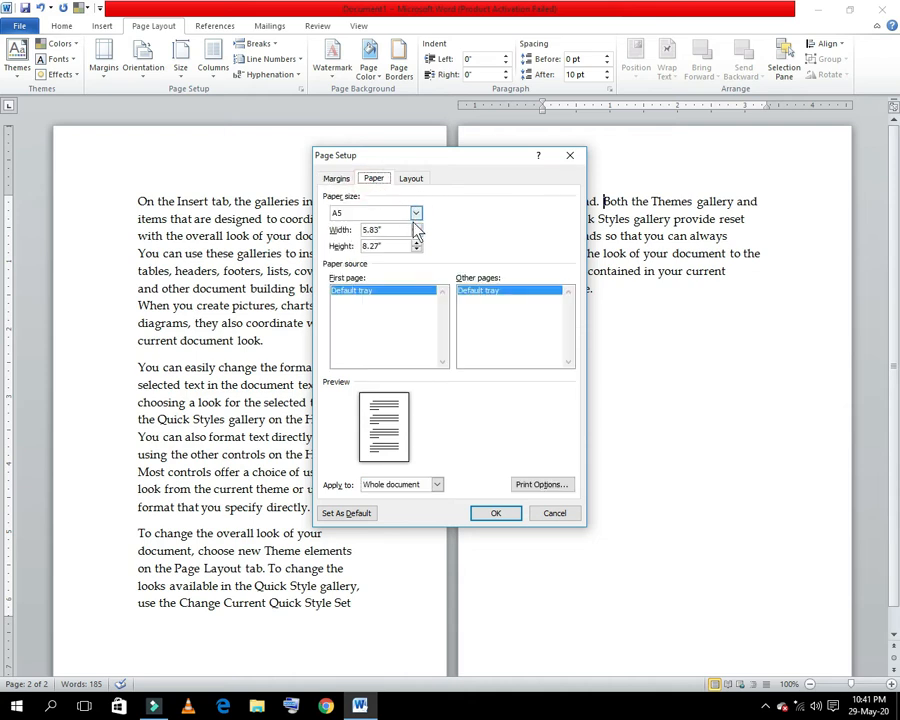
{"action": "left_click", "coordinate": [416, 213]}
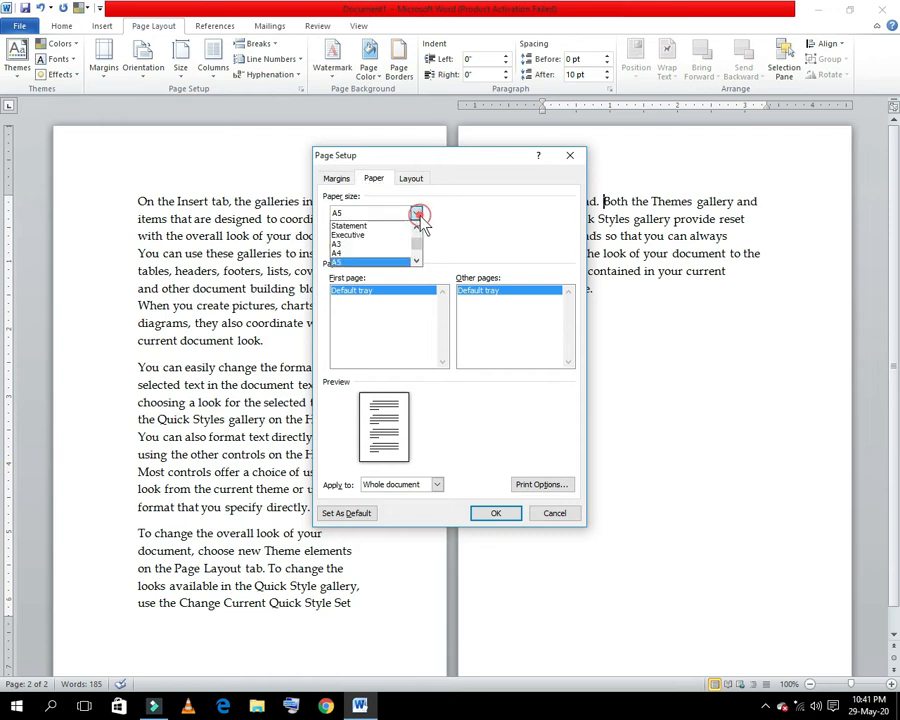
{"action": "mouse_move", "coordinate": [415, 250]}
{"action": "left_mouse_down"}
{"action": "mouse_move", "coordinate": [418, 237]}
{"action": "mouse_move", "coordinate": [420, 263]}
{"action": "left_mouse_up"}
{"action": "left_click", "coordinate": [460, 236]}
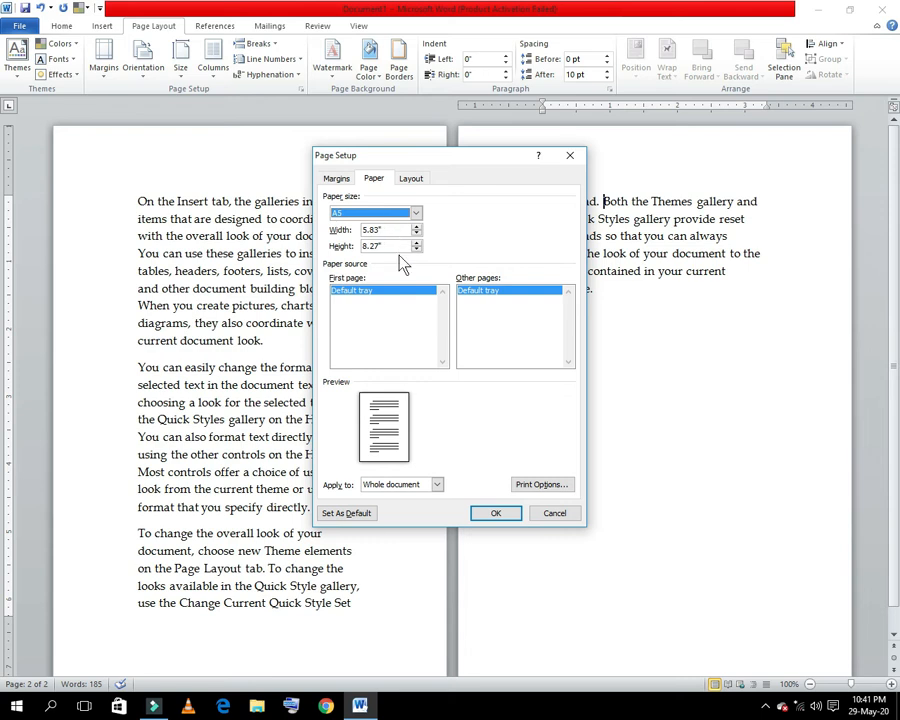
Review the section start and vertical alignment options in Page Setup, and close it without applying changes
{"action": "left_click", "coordinate": [411, 178]}
{"action": "left_click", "coordinate": [474, 214]}
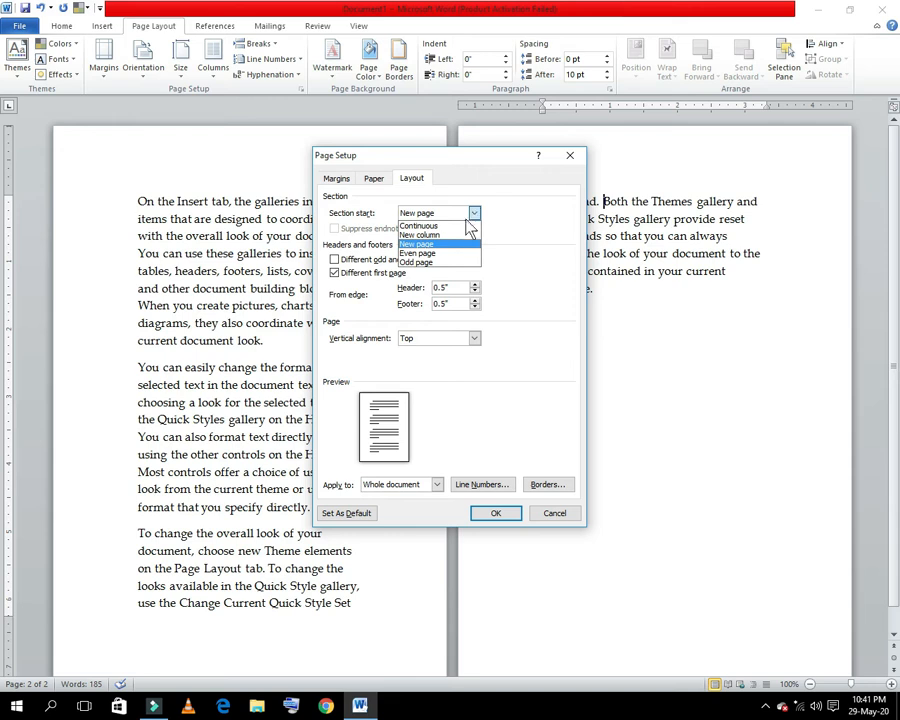
{"action": "left_click", "coordinate": [504, 262]}
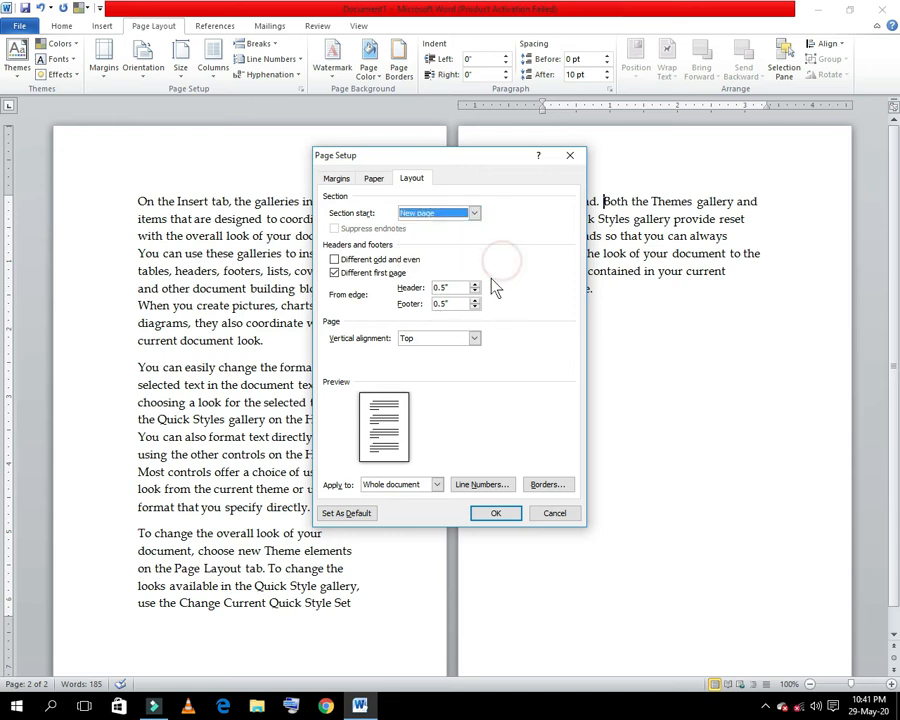
{"action": "left_click", "coordinate": [474, 338]}
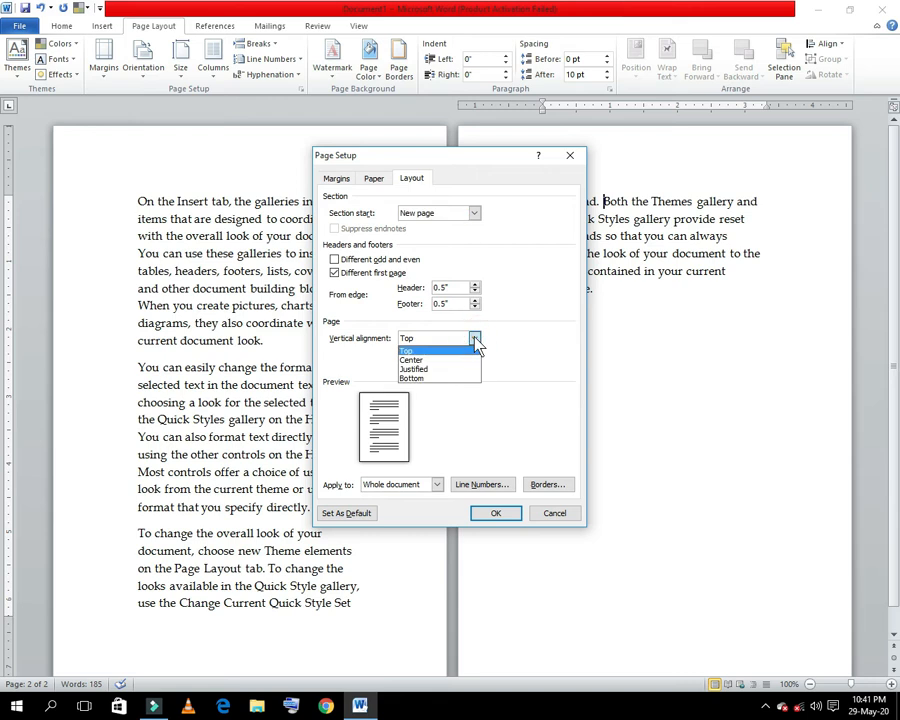
{"action": "left_click", "coordinate": [484, 354]}
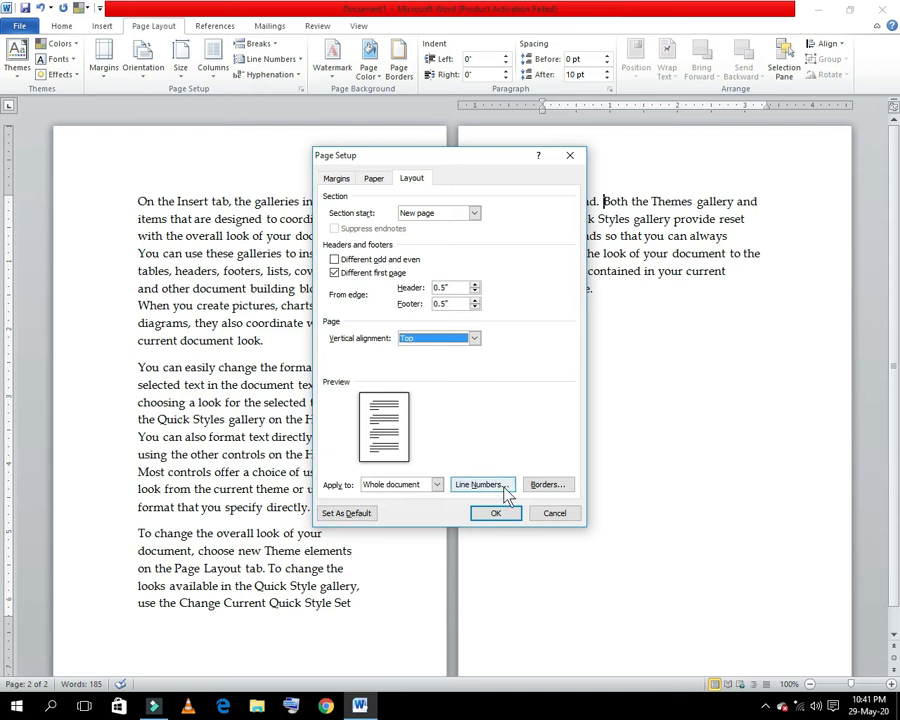
{"action": "left_click", "coordinate": [554, 513]}
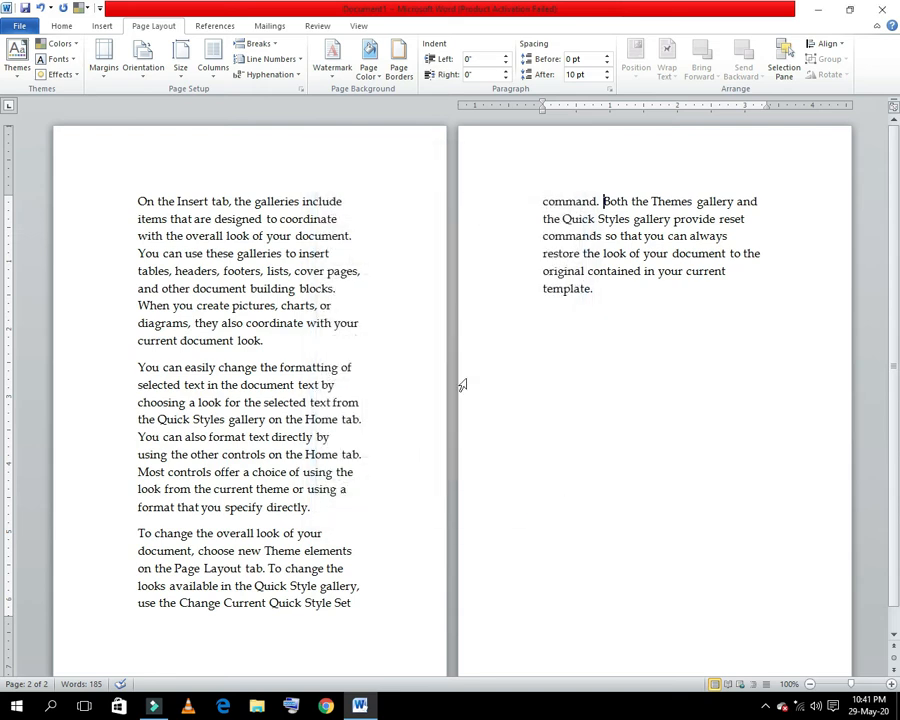
Set the paper size to Letter, 8.5" x 11"
{"action": "left_click", "coordinate": [104, 62]}
{"action": "left_click", "coordinate": [180, 62]}
{"action": "left_click", "coordinate": [207, 100]}
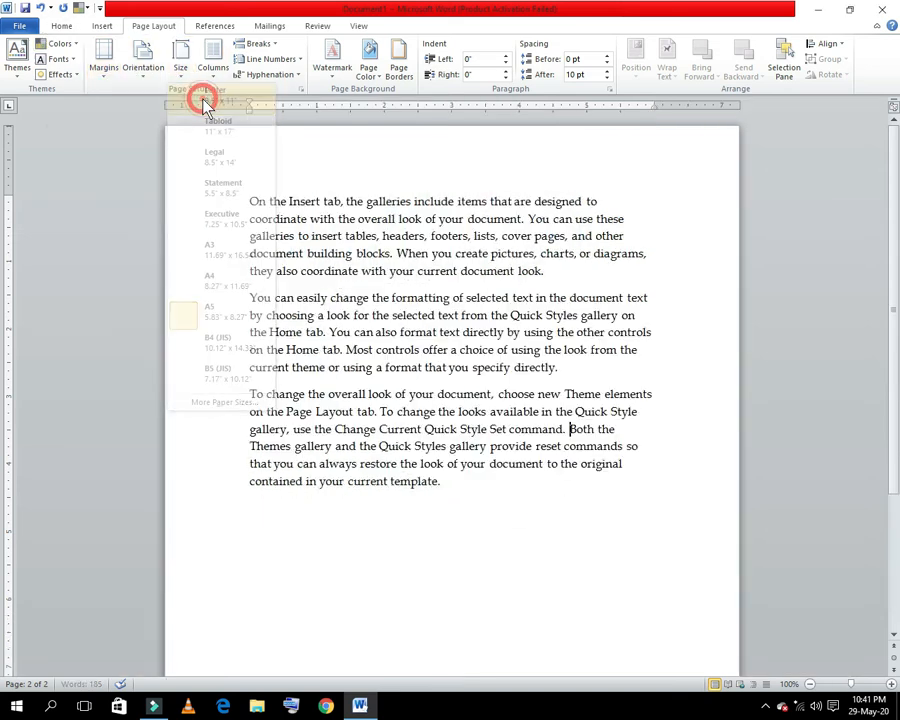
{"action": "scroll", "coordinate": [145, 86], "scroll_direction": "up", "scroll_amount": 2}
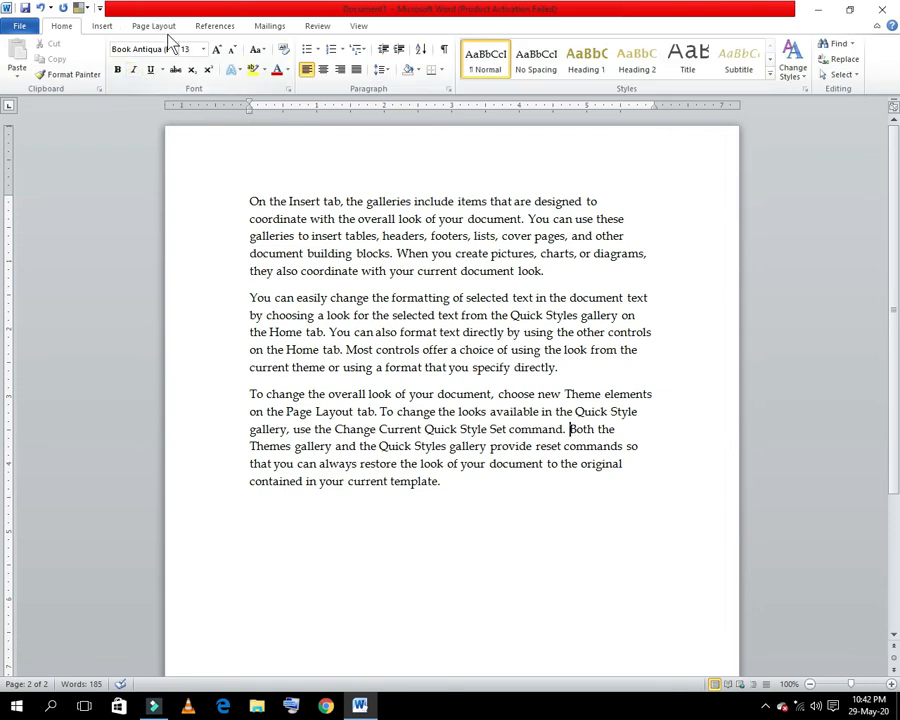
Try the Landscape page orientation, and return the document to Portrait
{"action": "left_click", "coordinate": [160, 26]}
{"action": "left_click", "coordinate": [143, 76]}
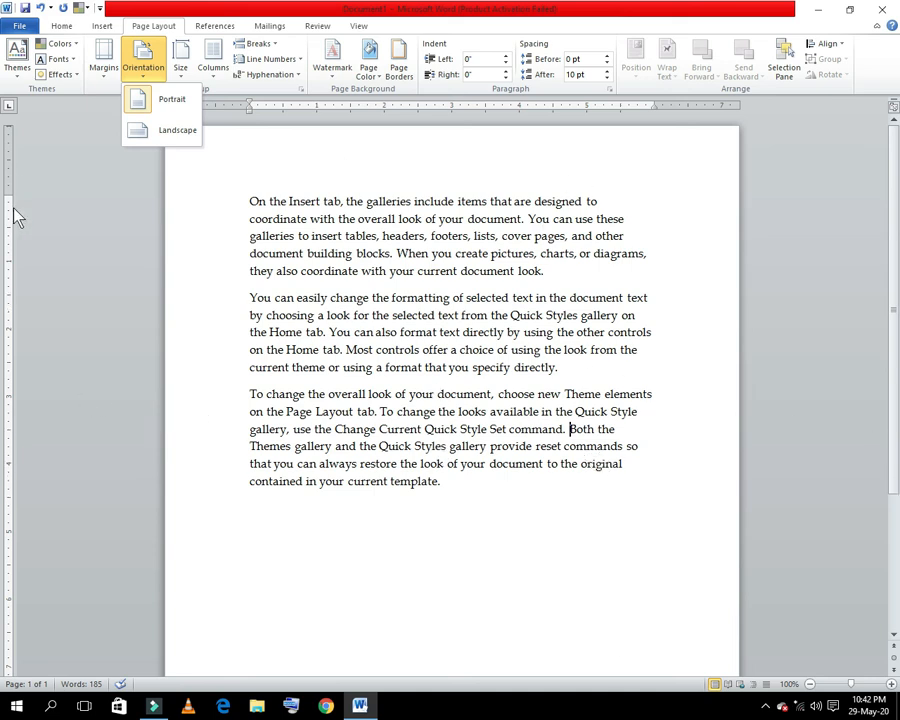
{"action": "left_click", "coordinate": [172, 134]}
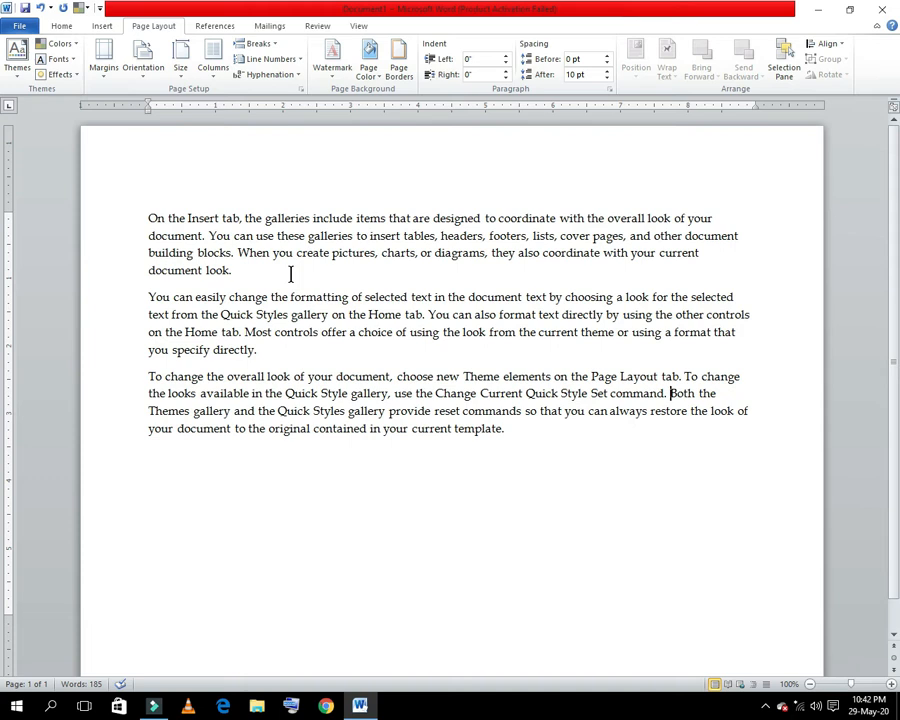
{"action": "left_click", "coordinate": [143, 60]}
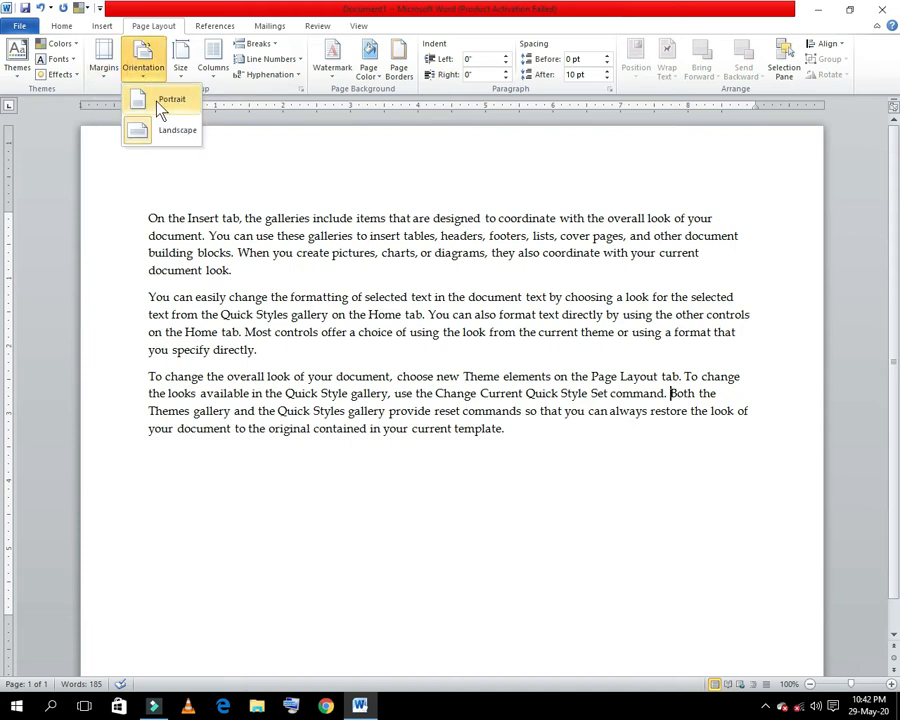
{"action": "left_click", "coordinate": [162, 105]}
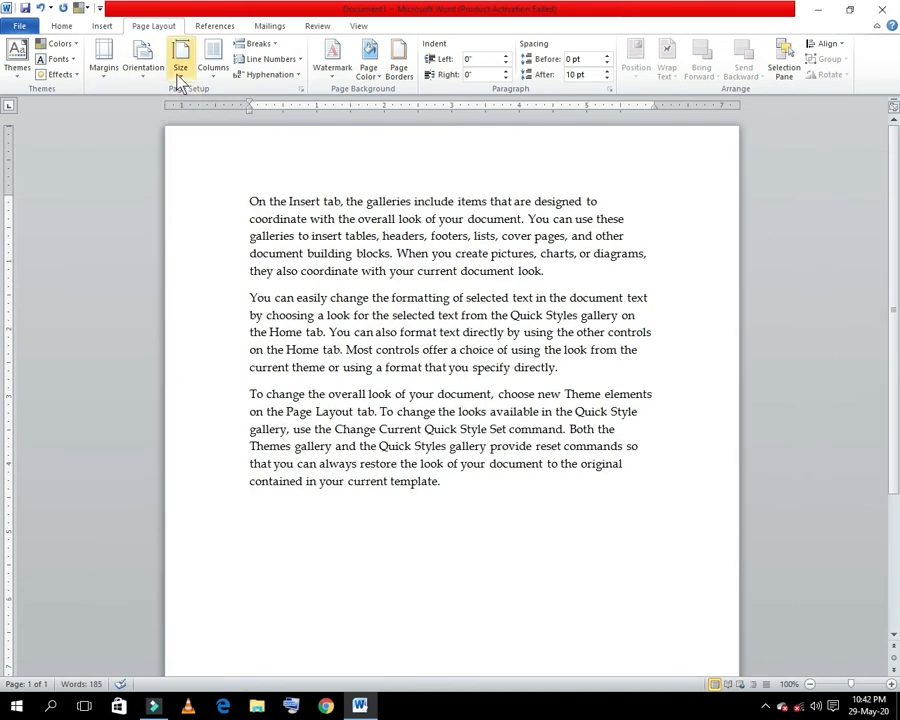
Apply the Tabloid paper size, 11" x 17", and replace it with Legal, 8.5" x 14"
{"action": "left_click", "coordinate": [183, 72]}
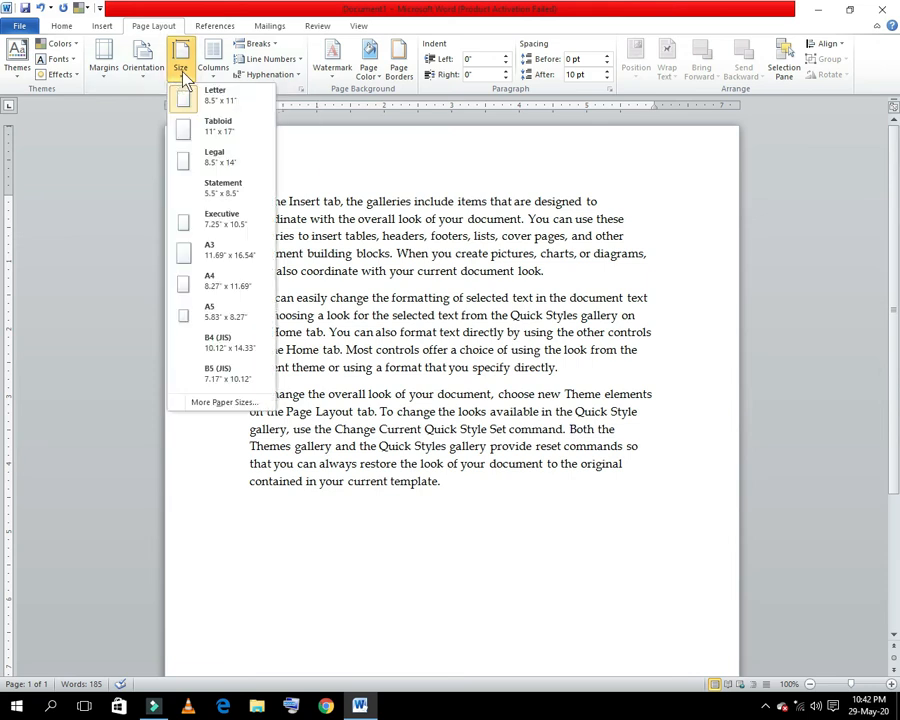
{"action": "left_click", "coordinate": [205, 125]}
{"action": "left_click", "coordinate": [183, 70]}
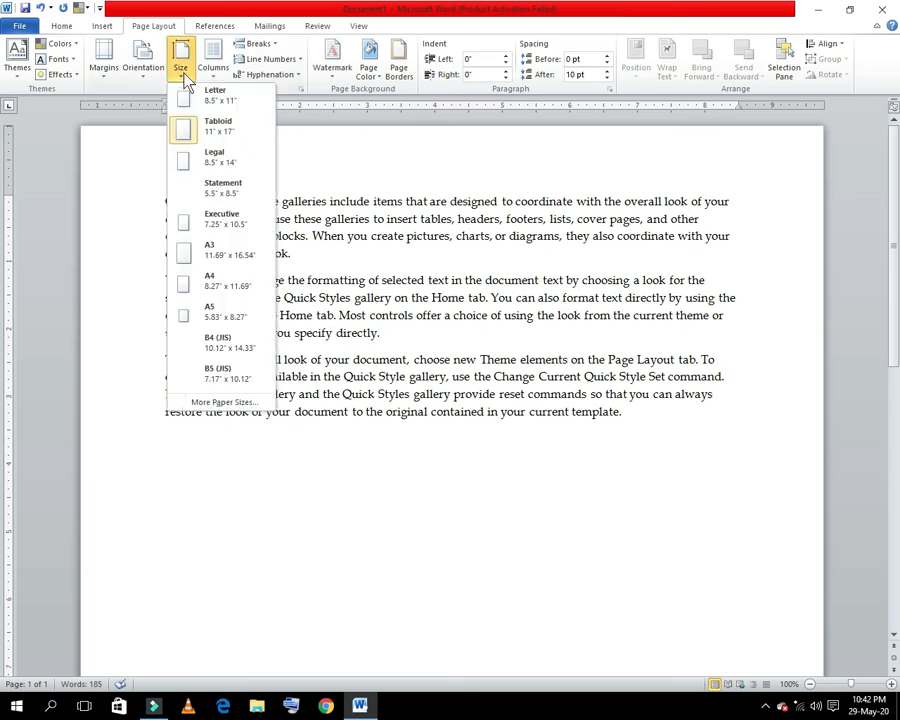
{"action": "left_click", "coordinate": [223, 162]}
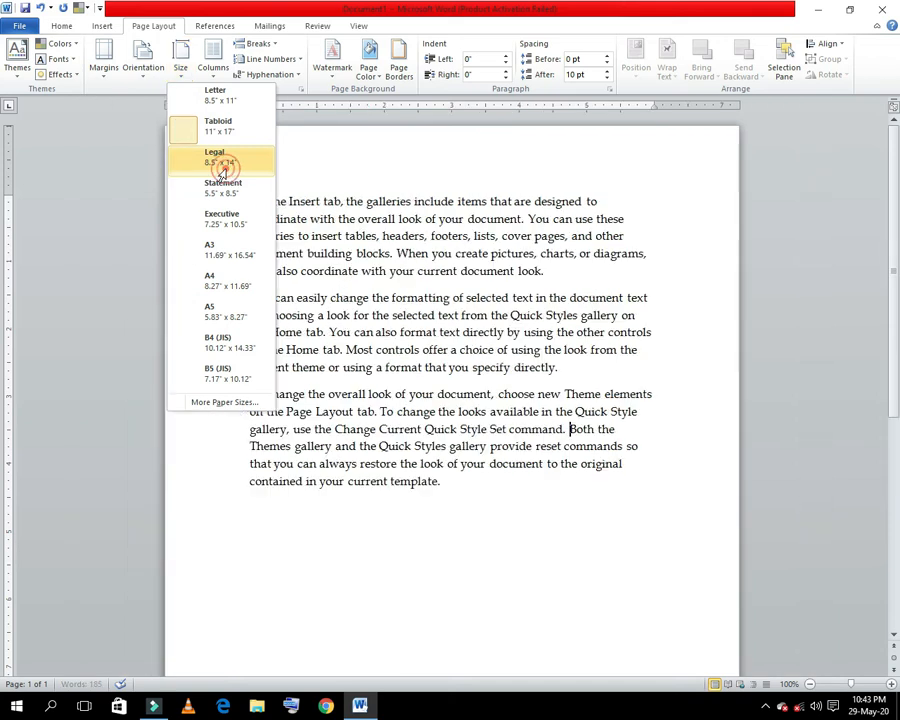
Apply the Statement, Executive and A3 paper sizes to the document in turn
{"action": "left_click", "coordinate": [212, 70]}
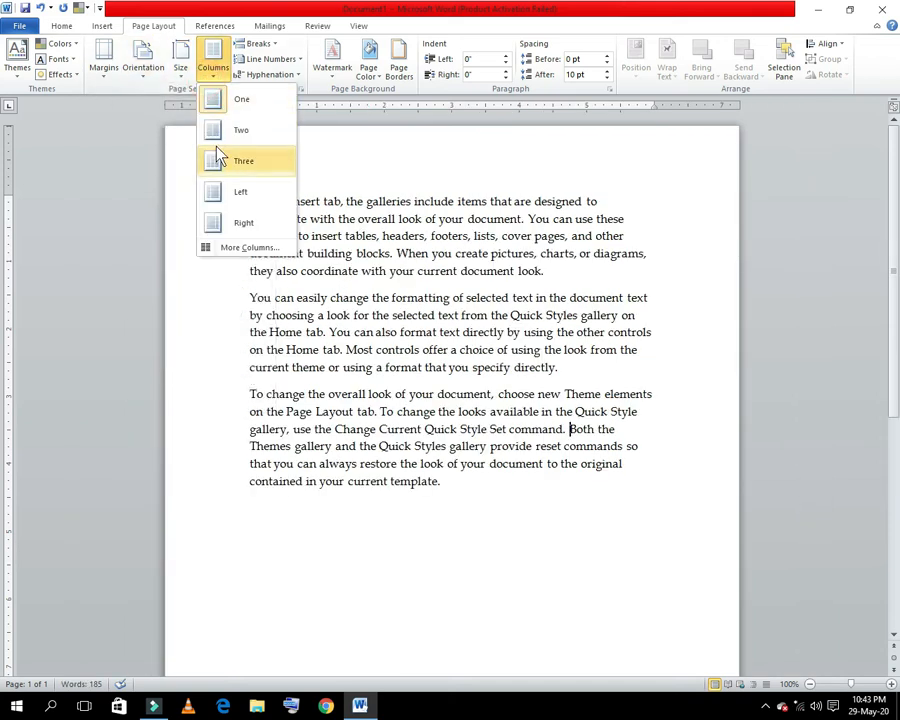
{"action": "left_click", "coordinate": [180, 72]}
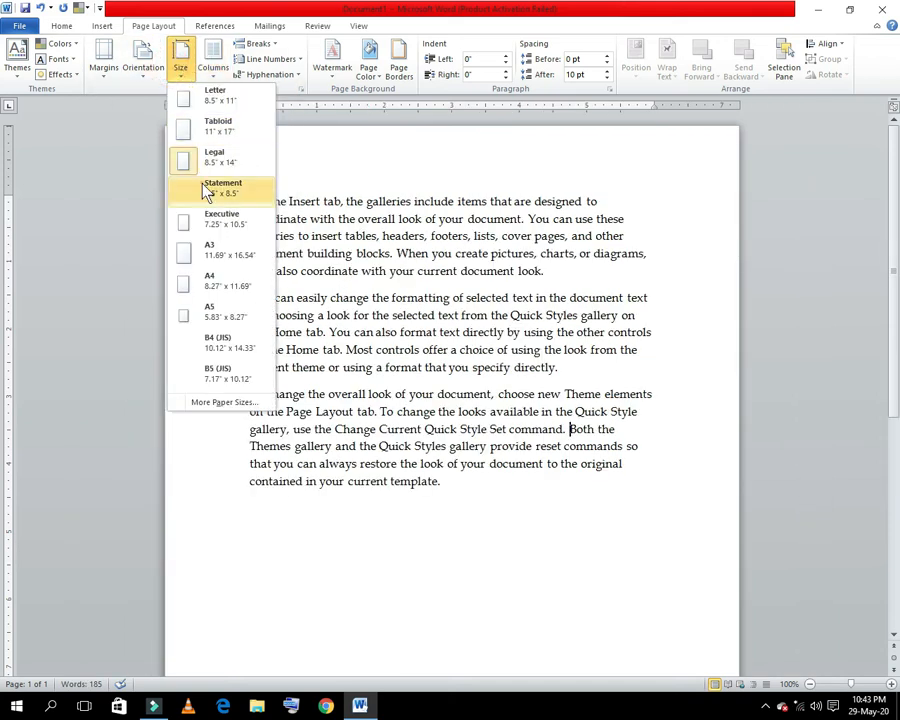
{"action": "left_click", "coordinate": [187, 190]}
{"action": "left_click", "coordinate": [181, 70]}
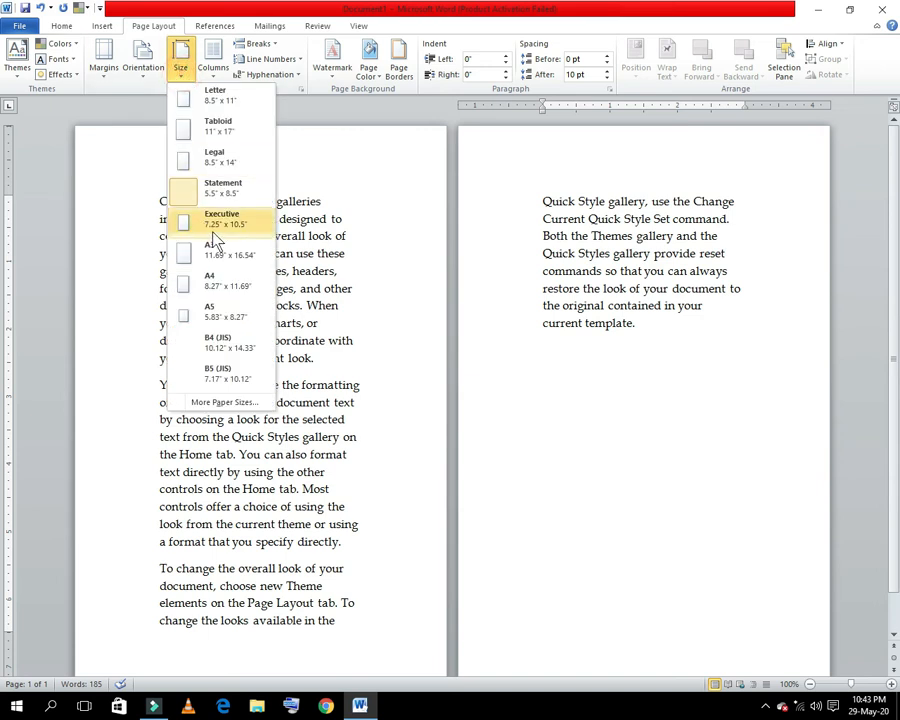
{"action": "left_click", "coordinate": [212, 222]}
{"action": "left_click", "coordinate": [181, 66]}
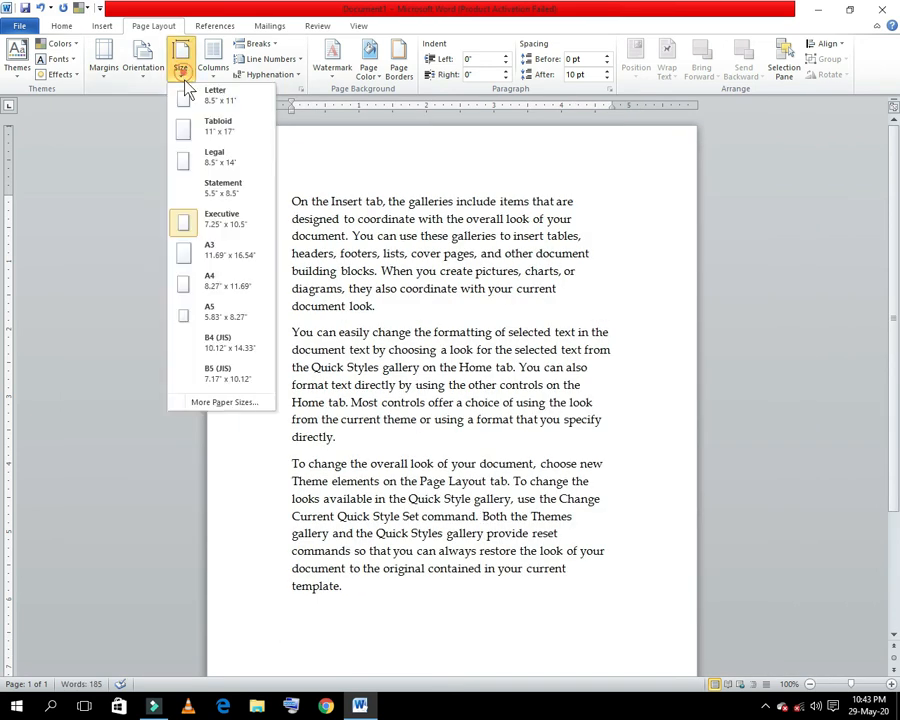
{"action": "left_click", "coordinate": [221, 253]}
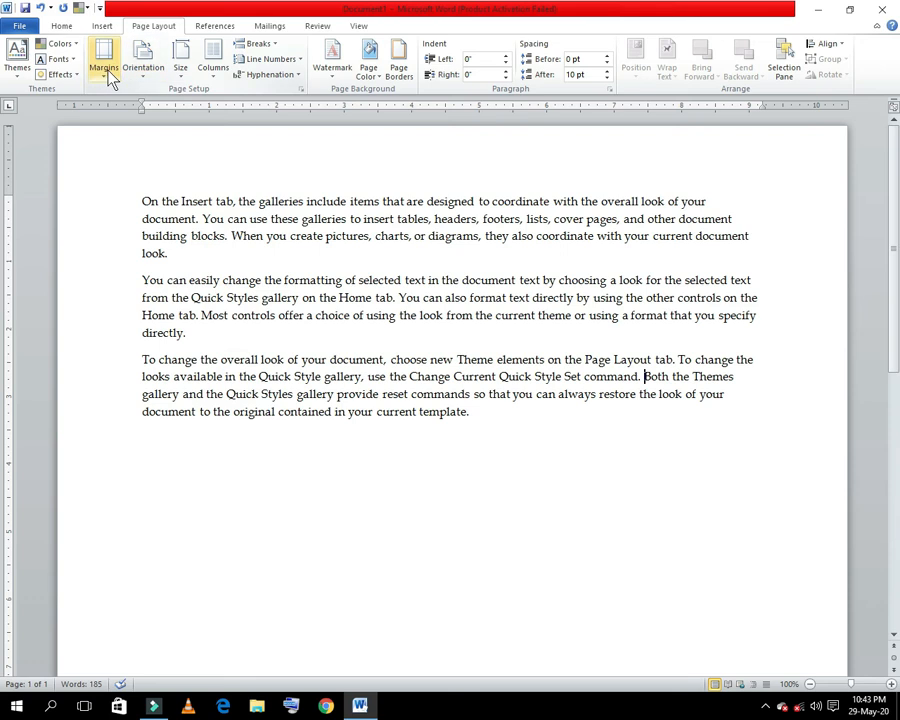
Apply the Normal margin preset, with 1" on all sides, and keep the page orientation set to Portrait
{"action": "left_click", "coordinate": [112, 70]}
{"action": "left_click", "coordinate": [118, 100]}
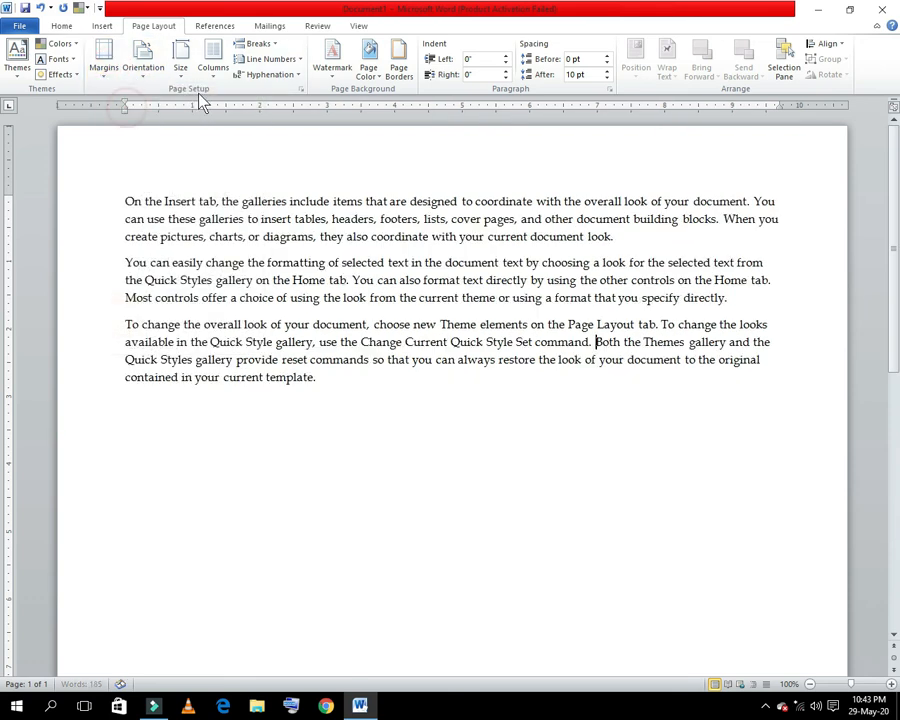
{"action": "left_click", "coordinate": [143, 62]}
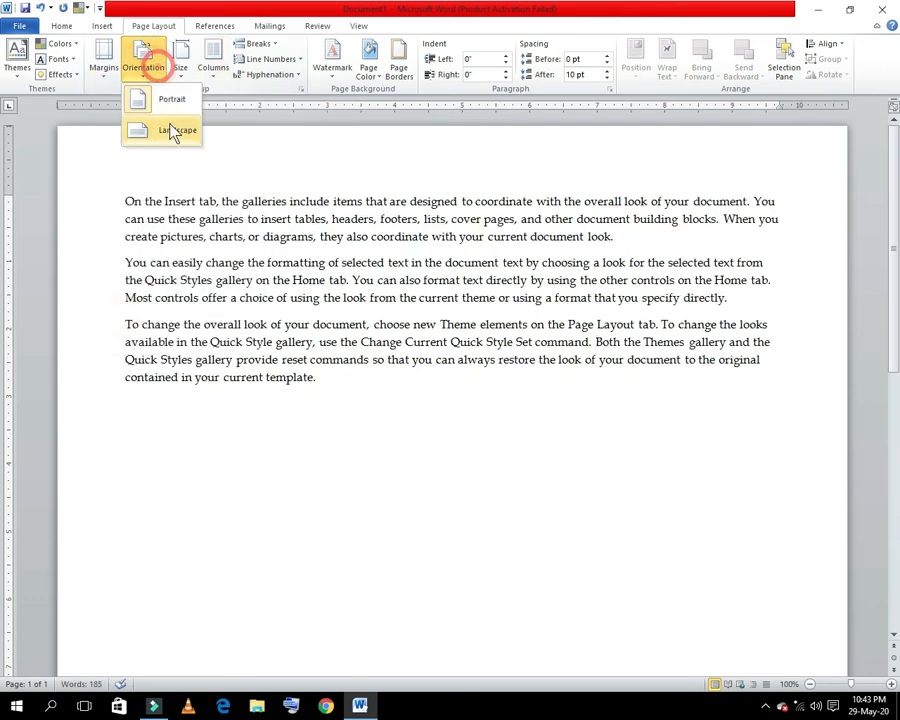
{"action": "left_click", "coordinate": [168, 100]}
Apply the A4 paper size, 8.27" x 11.69", and replace it with A5, 5.83" x 8.27"
{"action": "left_click", "coordinate": [213, 70]}
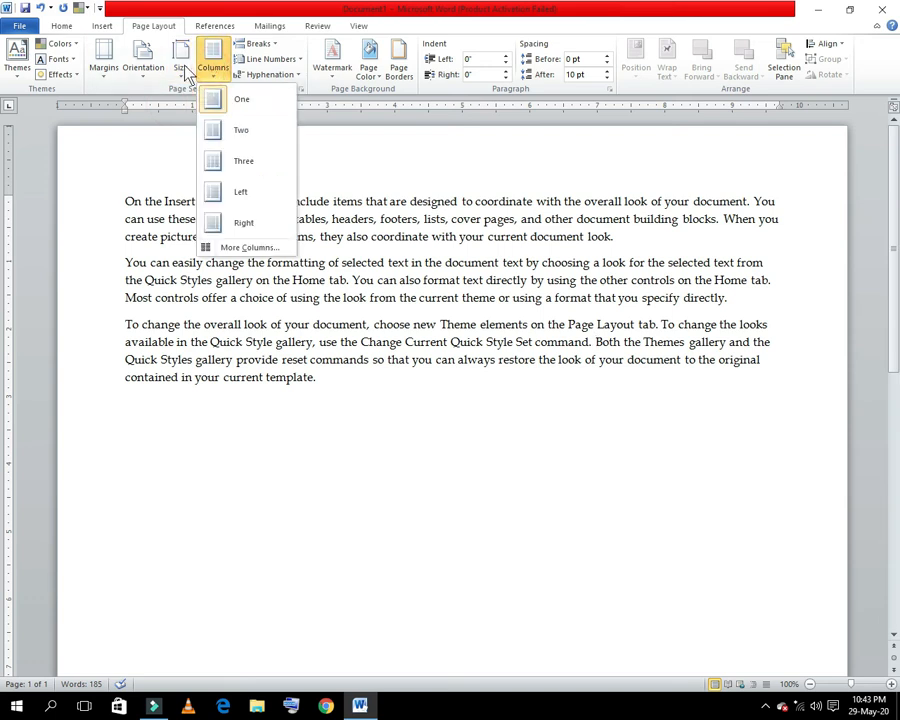
{"action": "left_click", "coordinate": [180, 65]}
{"action": "left_click", "coordinate": [210, 285]}
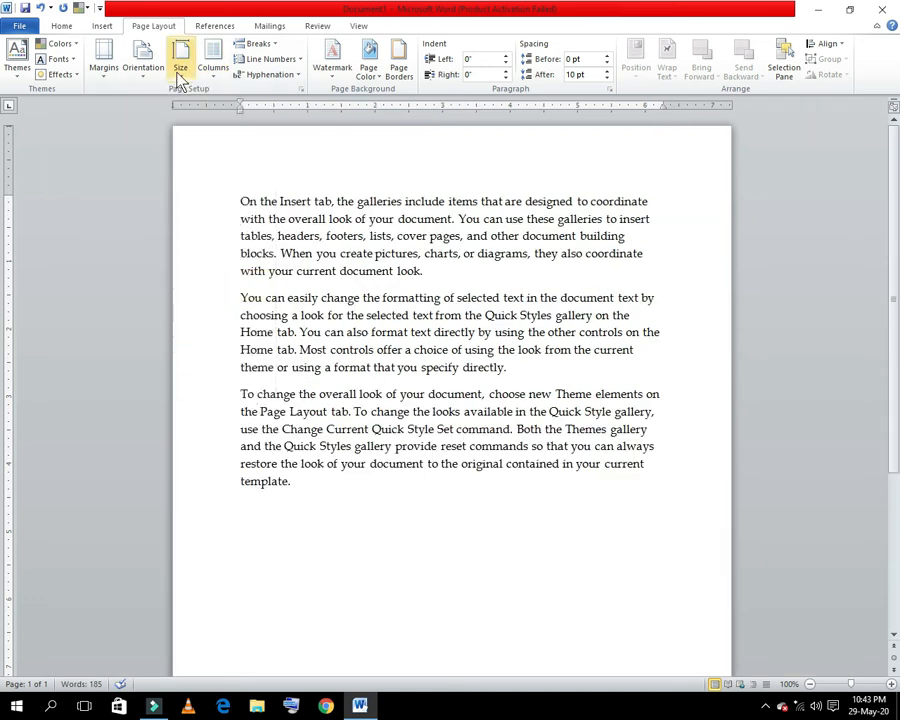
{"action": "left_click", "coordinate": [180, 62]}
{"action": "left_click", "coordinate": [182, 320]}
Try the B4 (JIS) paper size, and set the document to B5 (JIS), 7.17" x 10.12"
{"action": "left_click", "coordinate": [181, 65]}
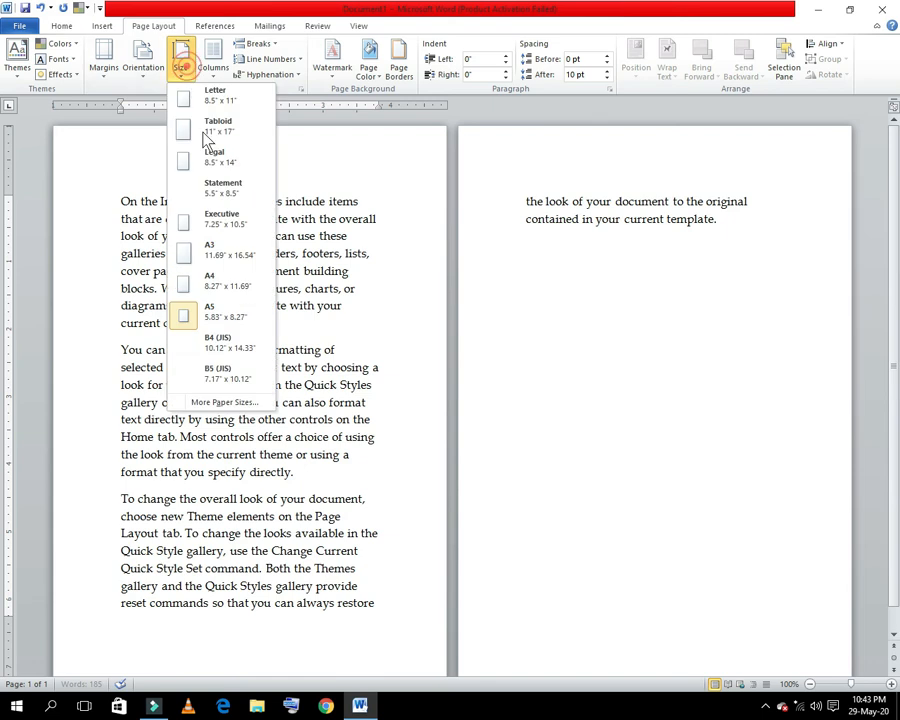
{"action": "left_click", "coordinate": [236, 350]}
{"action": "left_click", "coordinate": [180, 62]}
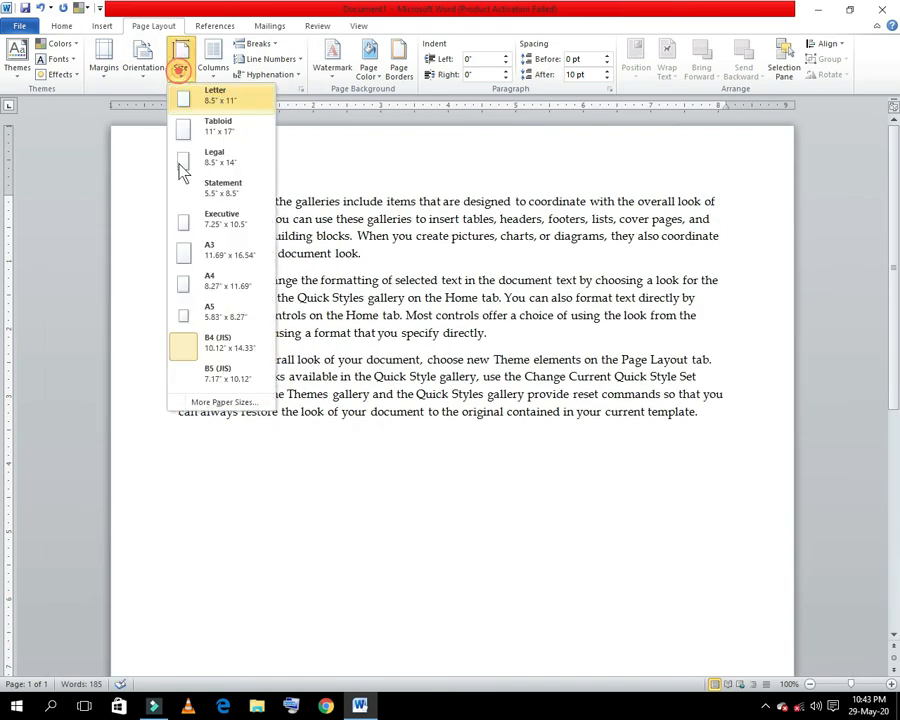
{"action": "left_click", "coordinate": [209, 384]}
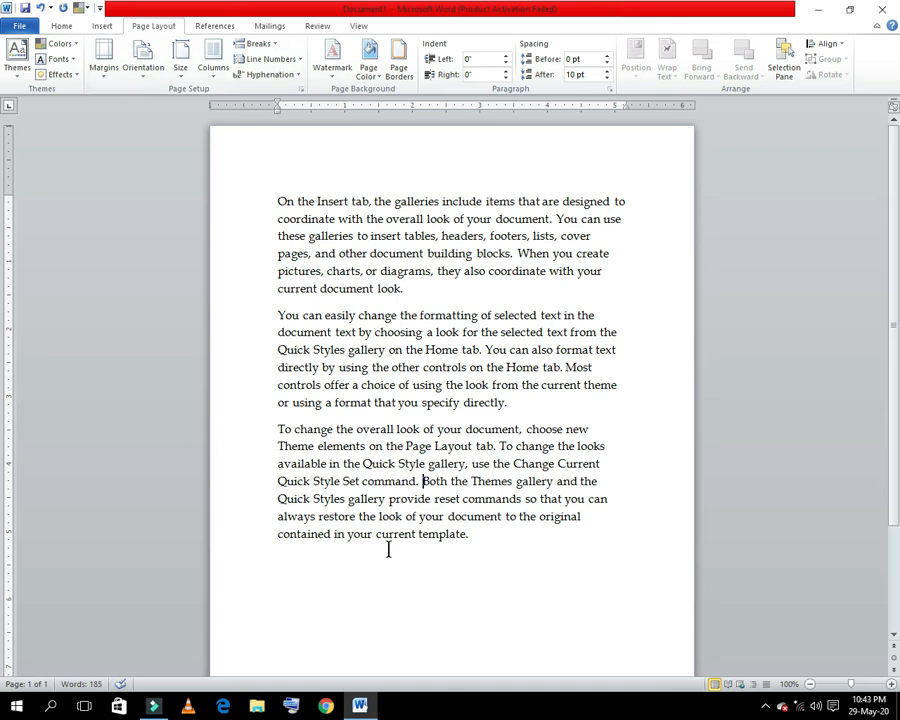
Arrange the document text in two columns
{"action": "left_click", "coordinate": [222, 86]}
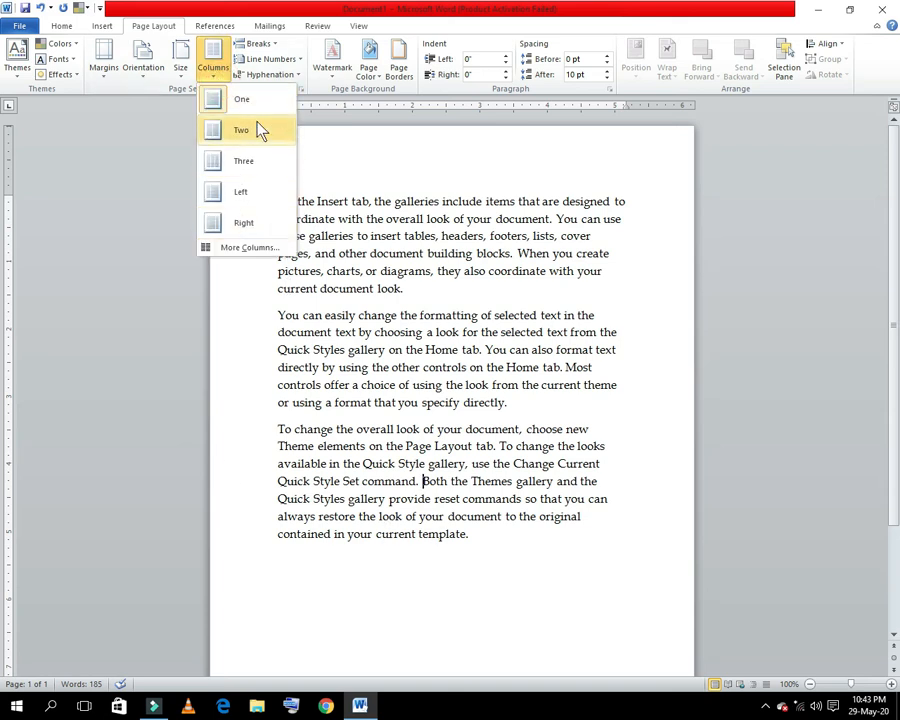
{"action": "left_click", "coordinate": [405, 288]}
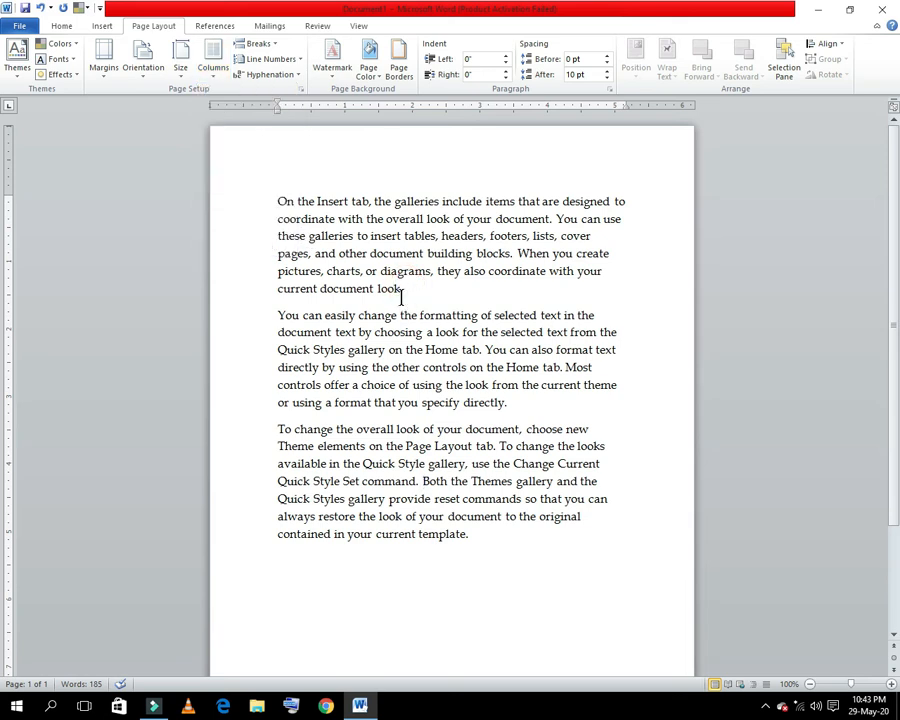
{"action": "left_click", "coordinate": [212, 72]}
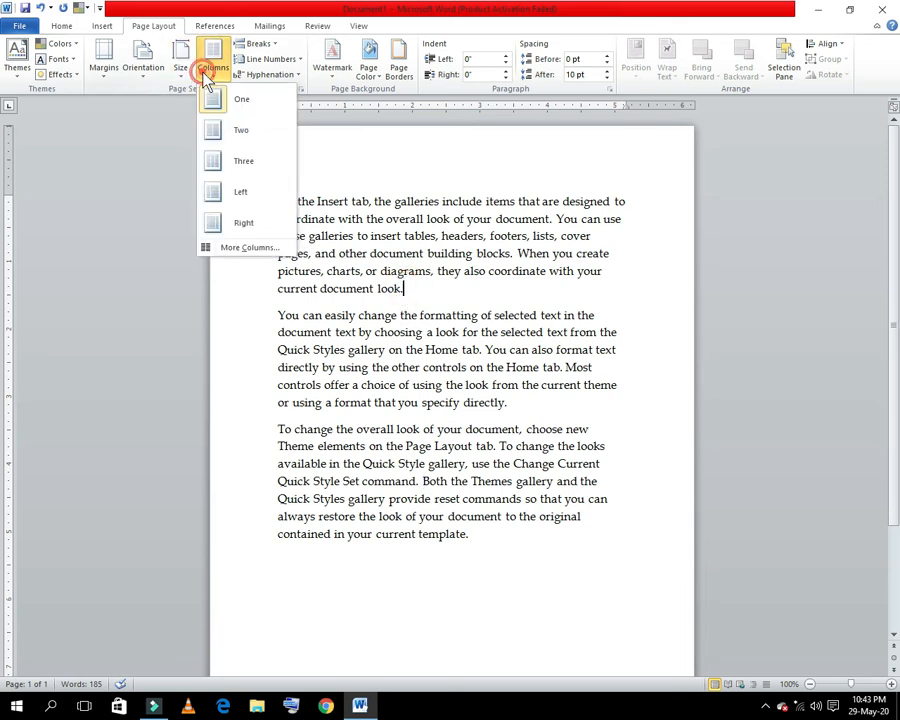
{"action": "left_click", "coordinate": [225, 131]}
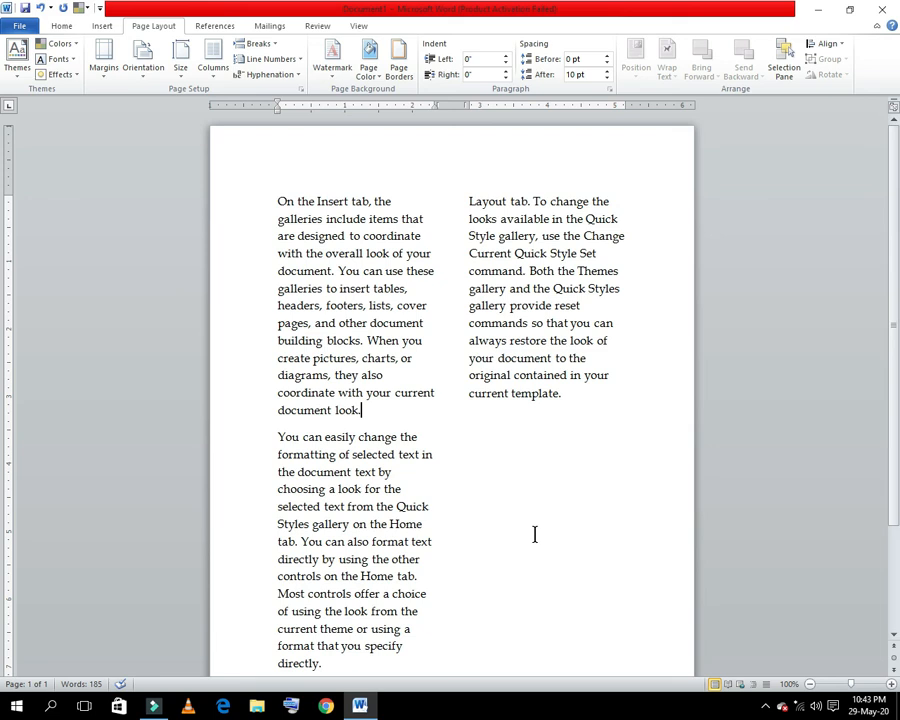
Try the three-column layout on the document text, and replace it with the Left column preset
{"action": "scroll", "coordinate": [534, 535], "scroll_direction": "down", "scroll_amount": 3}
{"action": "scroll", "coordinate": [534, 530], "scroll_direction": "up", "scroll_amount": 3}
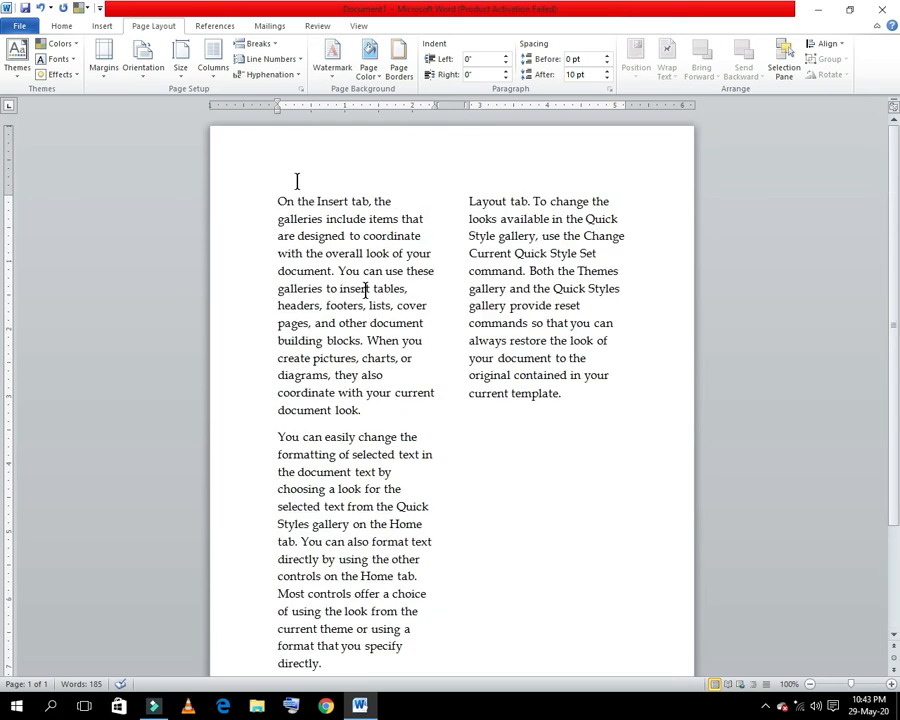
{"action": "left_click", "coordinate": [212, 67]}
{"action": "left_click", "coordinate": [240, 162]}
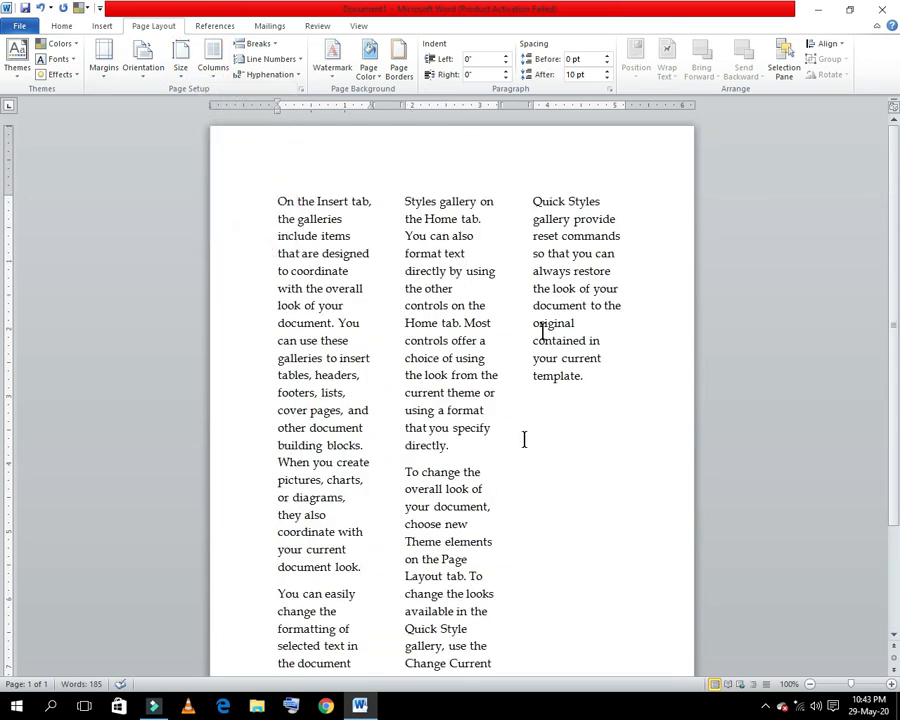
{"action": "left_click", "coordinate": [212, 64]}
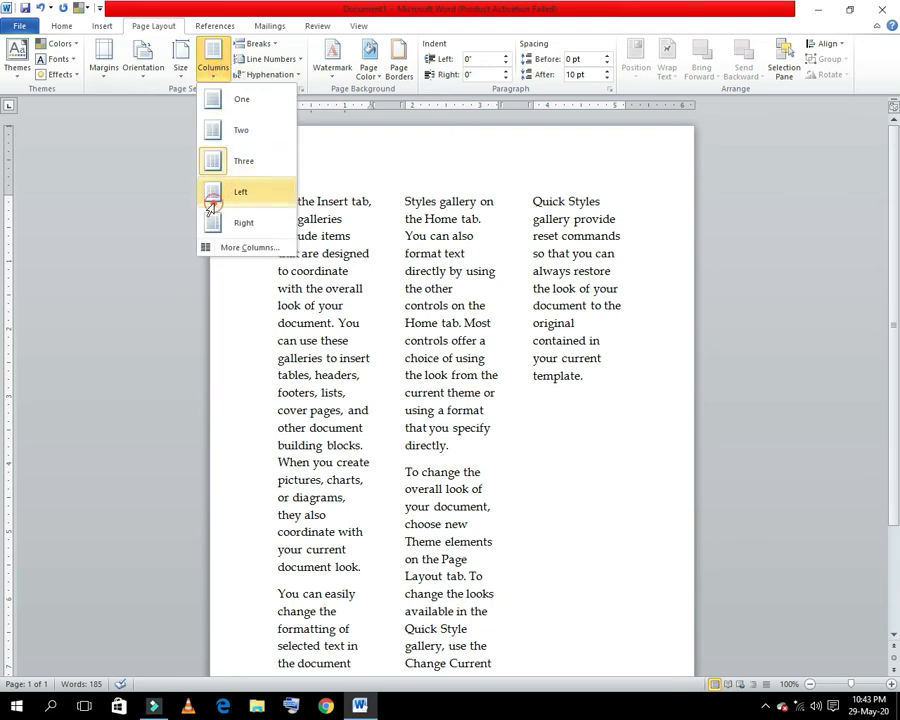
{"action": "left_click", "coordinate": [214, 192]}
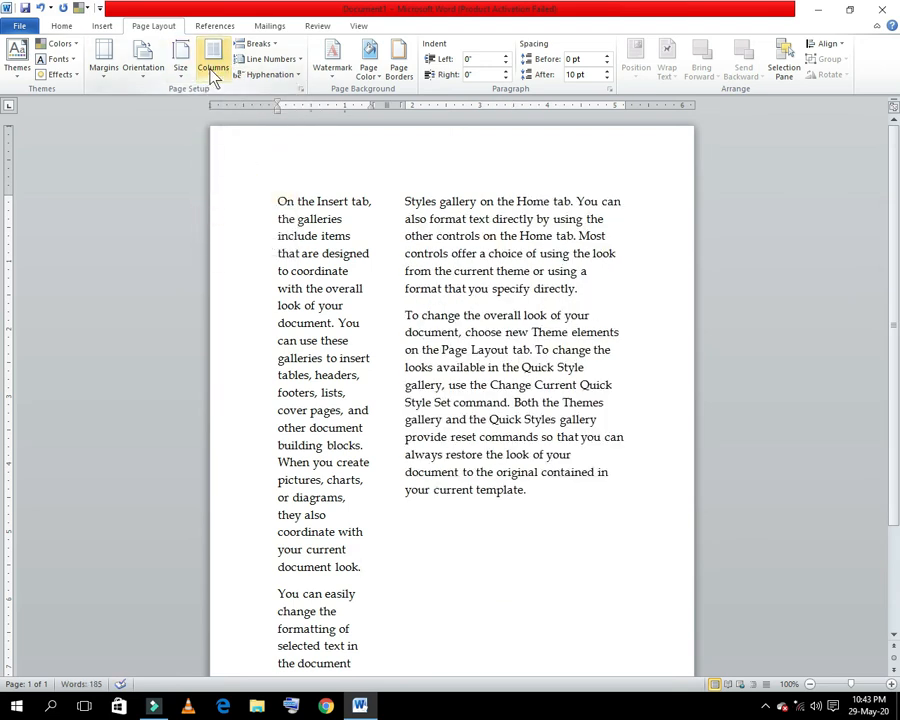
Try the Right column preset on the document text
{"action": "left_click", "coordinate": [212, 67]}
{"action": "left_click", "coordinate": [248, 224]}
{"action": "scroll", "coordinate": [410, 484], "scroll_direction": "down", "scroll_amount": 1}
{"action": "scroll", "coordinate": [414, 484], "scroll_direction": "up", "scroll_amount": 1}
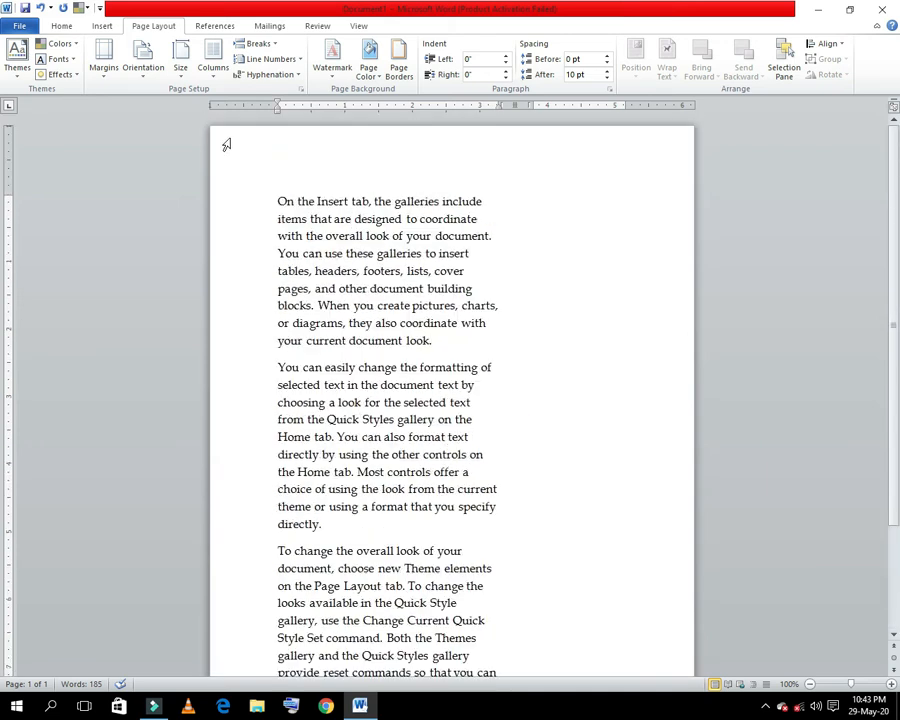
View the custom column settings without changing them, and return the document text to a single column
{"action": "left_click", "coordinate": [212, 67]}
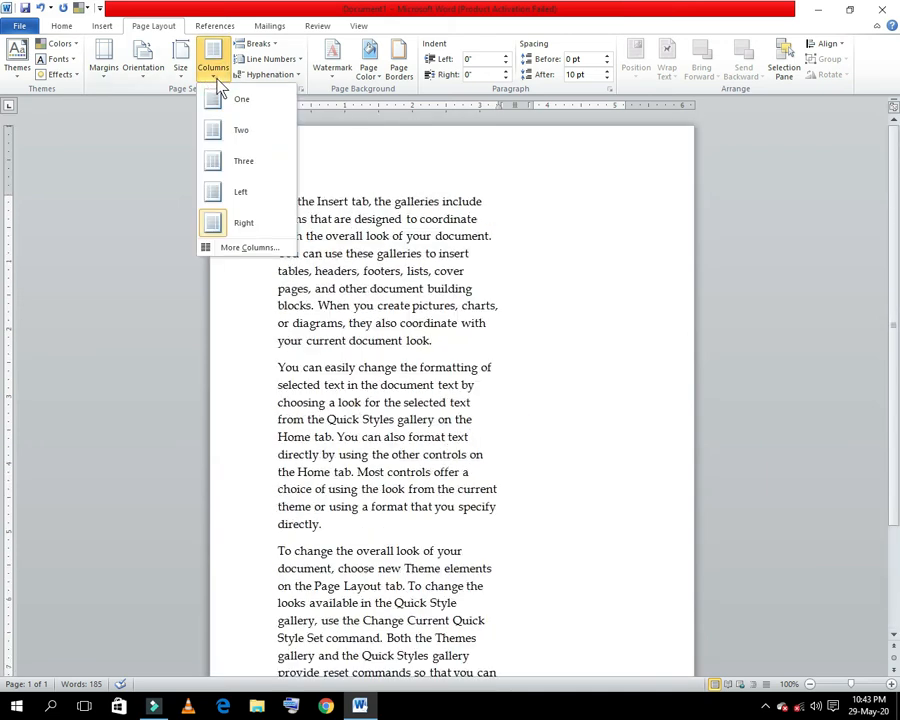
{"action": "left_click", "coordinate": [240, 251]}
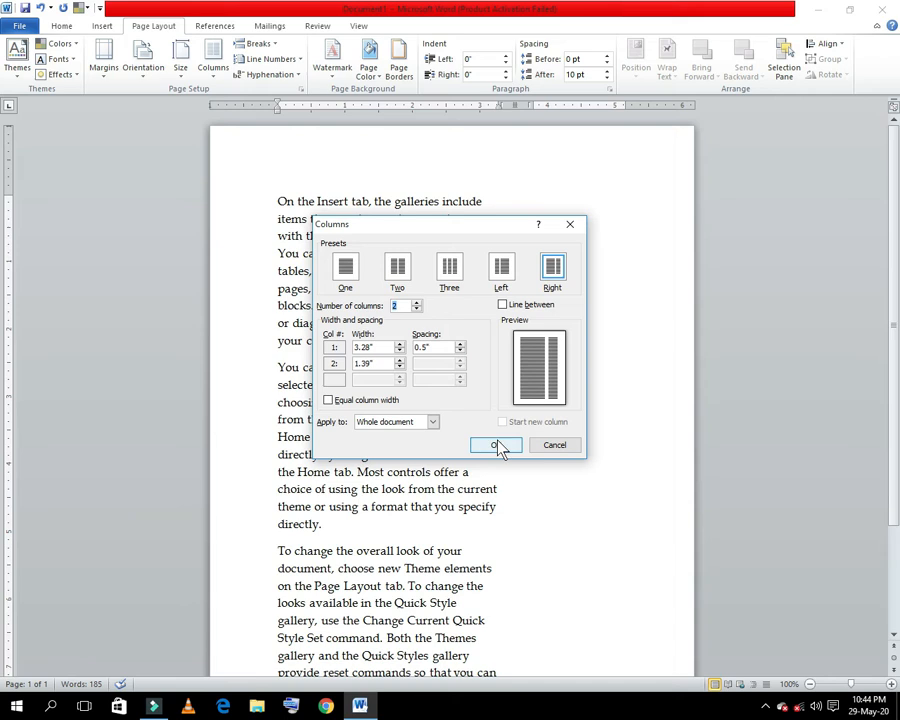
{"action": "left_click", "coordinate": [556, 447]}
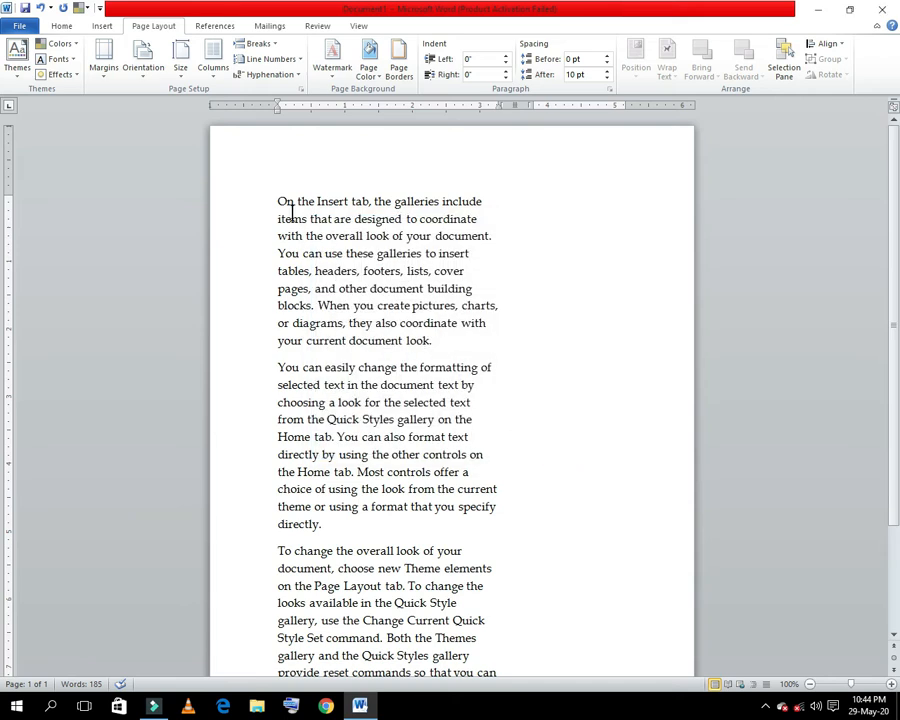
{"action": "left_click", "coordinate": [211, 70]}
{"action": "left_click", "coordinate": [243, 114]}
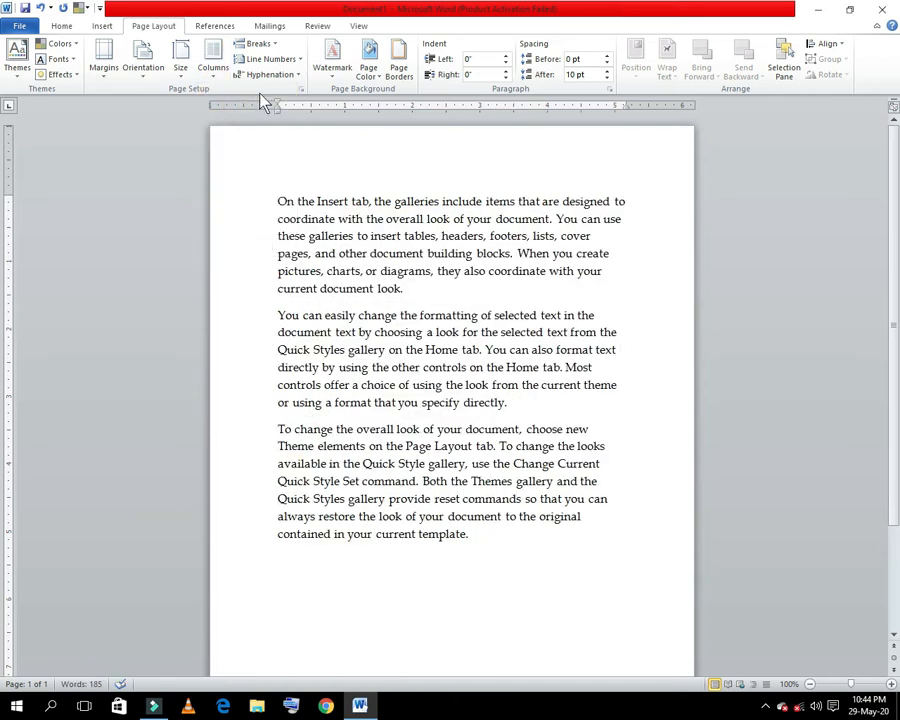
Insert a page break after the first paragraph, following "current document look."
{"action": "left_click", "coordinate": [261, 47]}
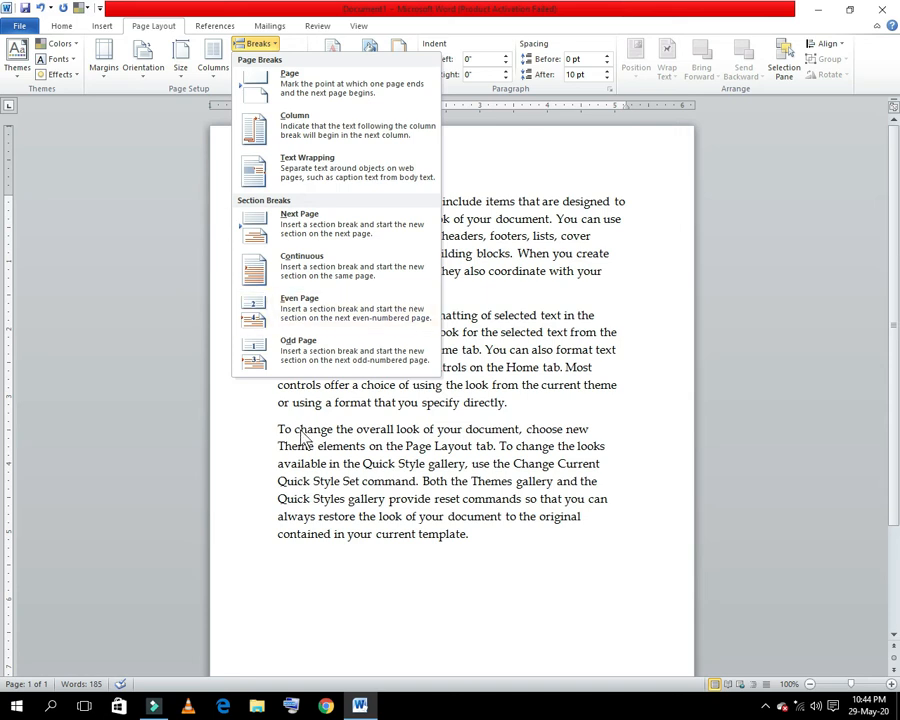
{"action": "left_click", "coordinate": [478, 282]}
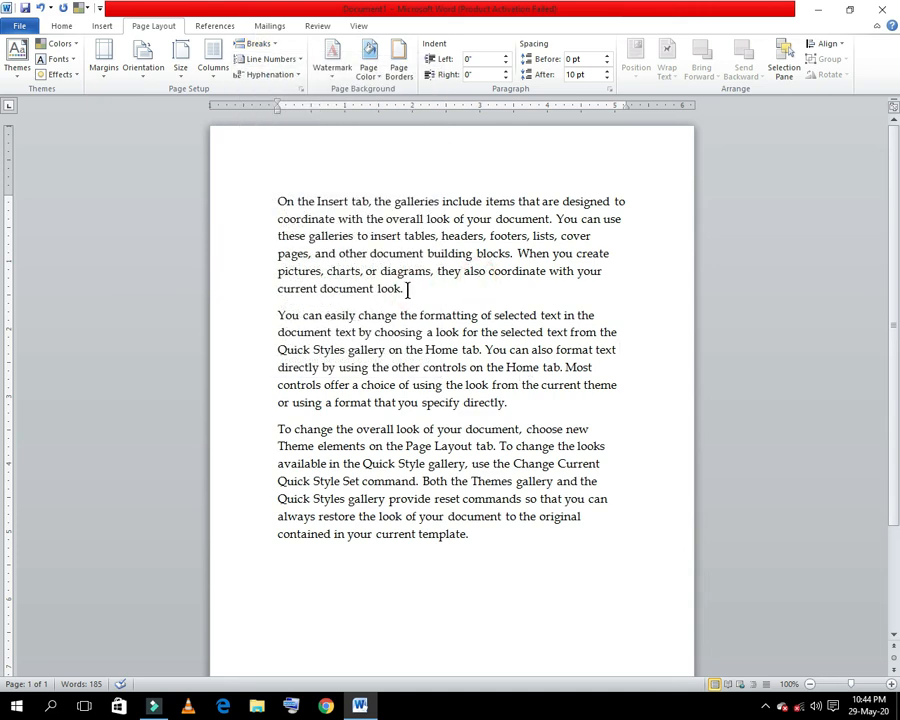
{"action": "left_click", "coordinate": [252, 43]}
{"action": "left_click", "coordinate": [267, 95]}
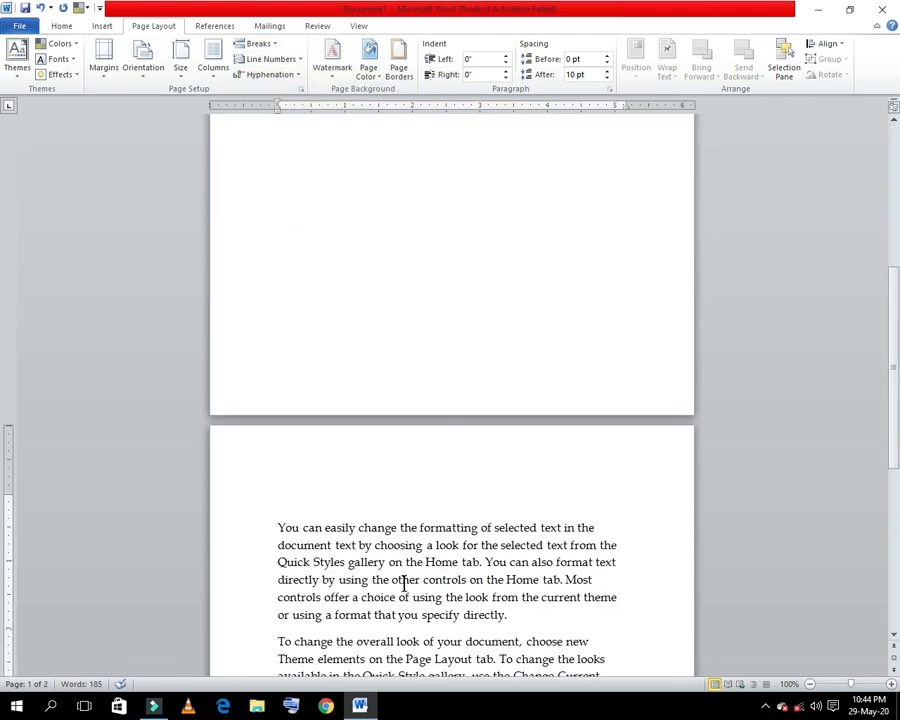
{"action": "scroll", "coordinate": [298, 266], "scroll_direction": "up", "scroll_amount": 6}
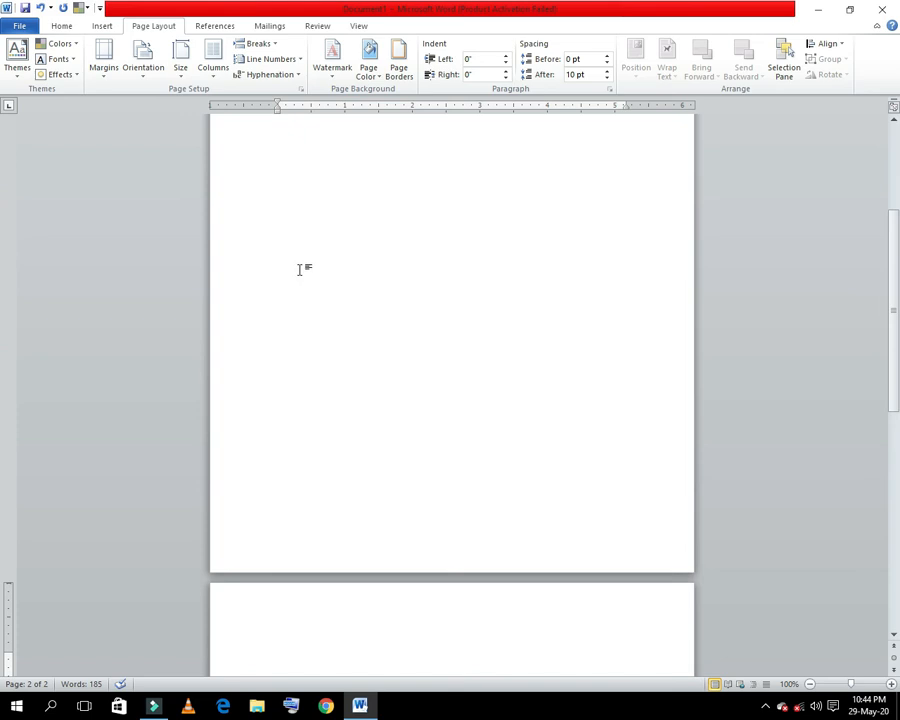
Locate the alternative Page Break command among the insert tools, and review the available page and section break types
{"action": "left_click", "coordinate": [104, 26]}
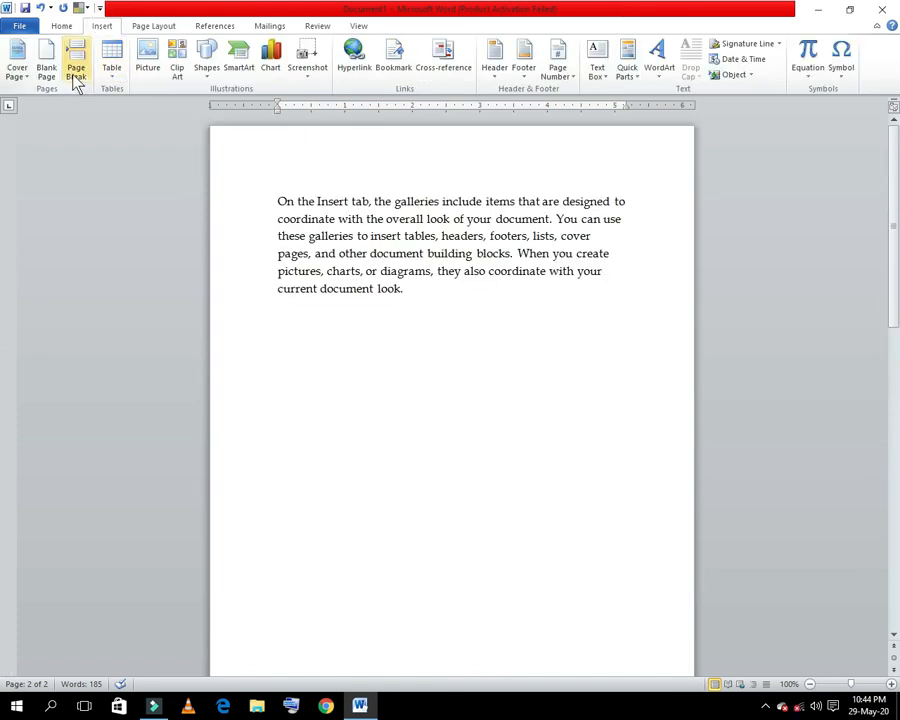
{"action": "left_click", "coordinate": [136, 27]}
{"action": "left_click", "coordinate": [264, 44]}
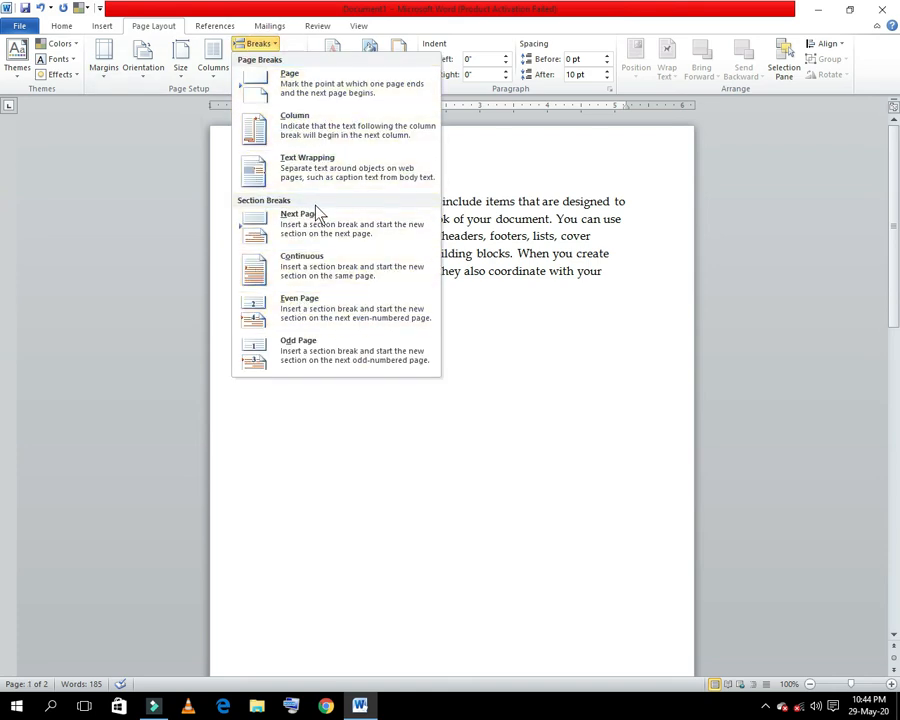
{"action": "left_click", "coordinate": [495, 405]}
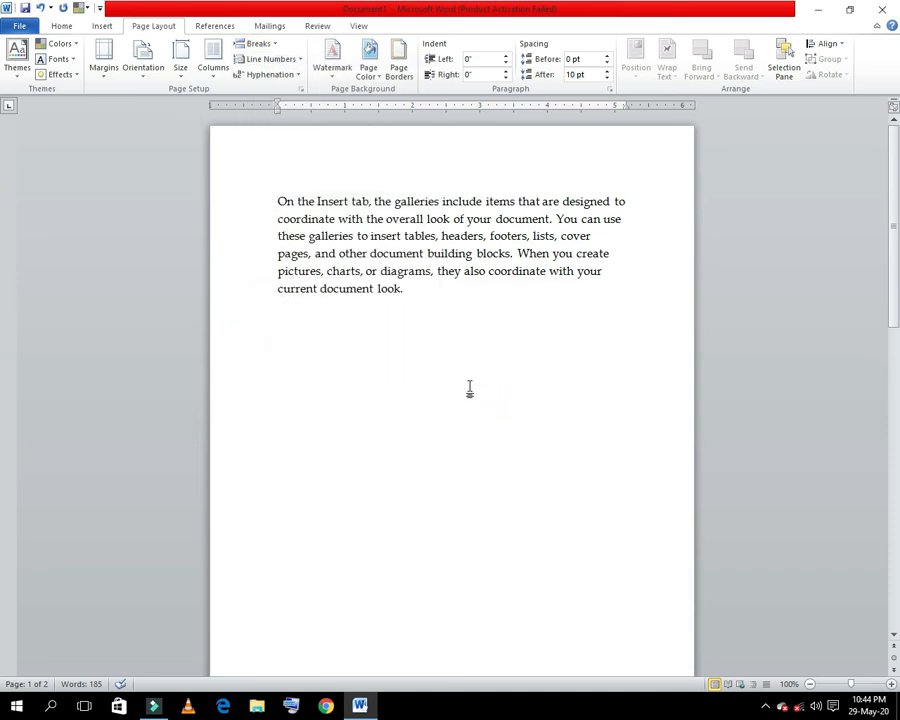
{"action": "left_click", "coordinate": [257, 44]}
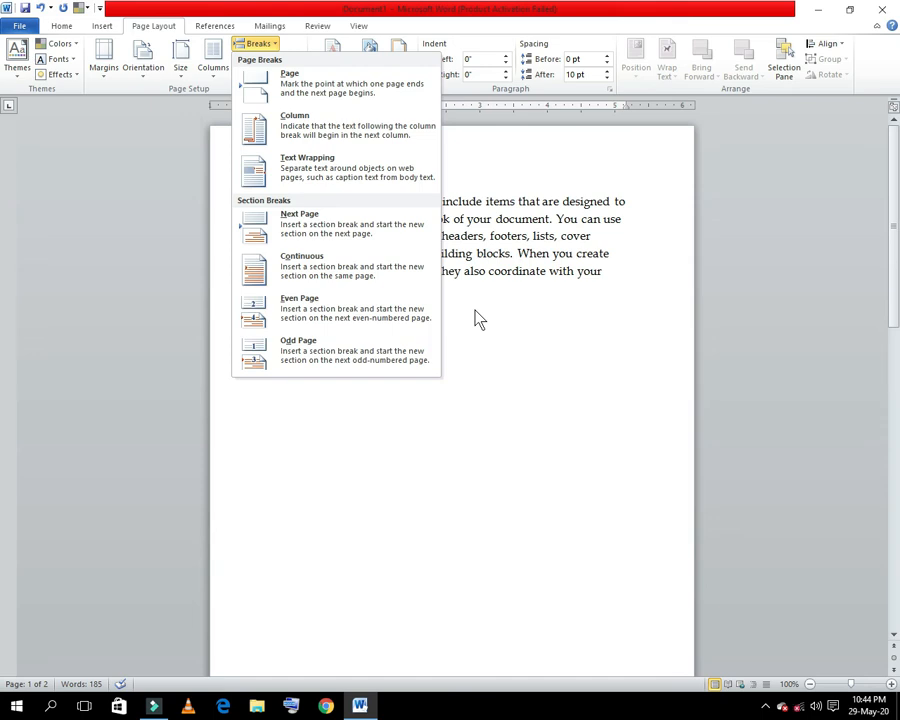
{"action": "left_click", "coordinate": [477, 316]}
Look at the line numbering choices, and remove the page break after the first paragraph
{"action": "left_click", "coordinate": [286, 62]}
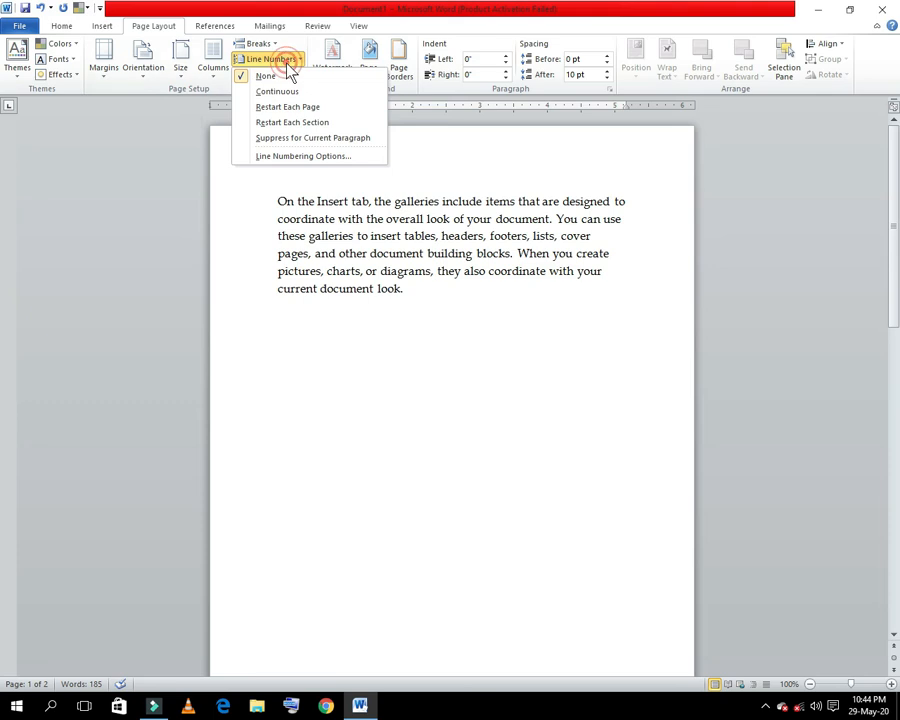
{"action": "left_click", "coordinate": [345, 348]}
{"action": "key", "text": "Delete"}
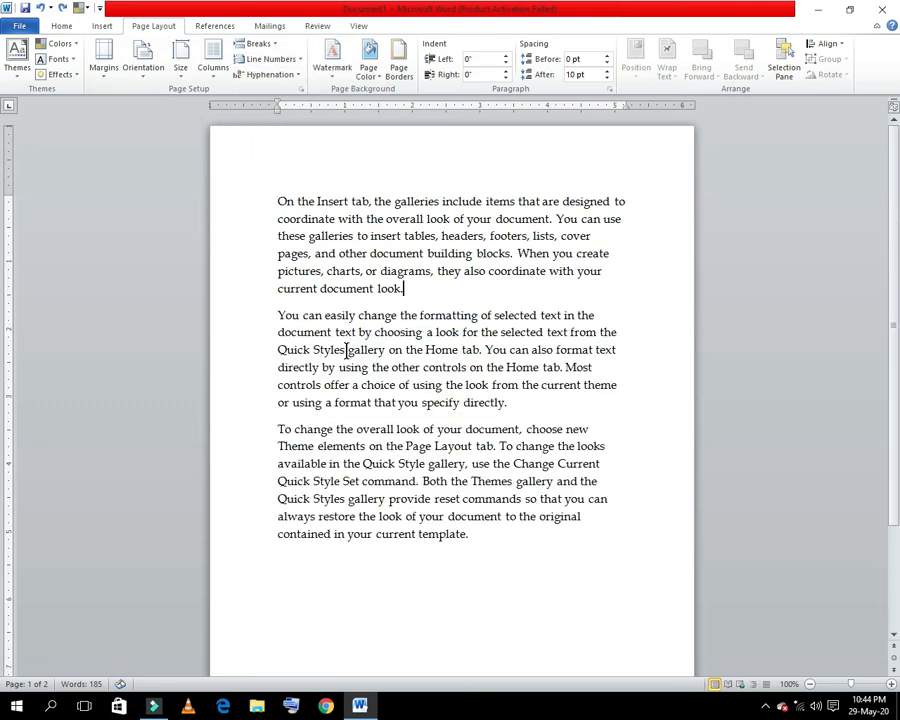
Try suppressing line numbers for the first paragraph, and turn the suppression off again
{"action": "left_click", "coordinate": [297, 59]}
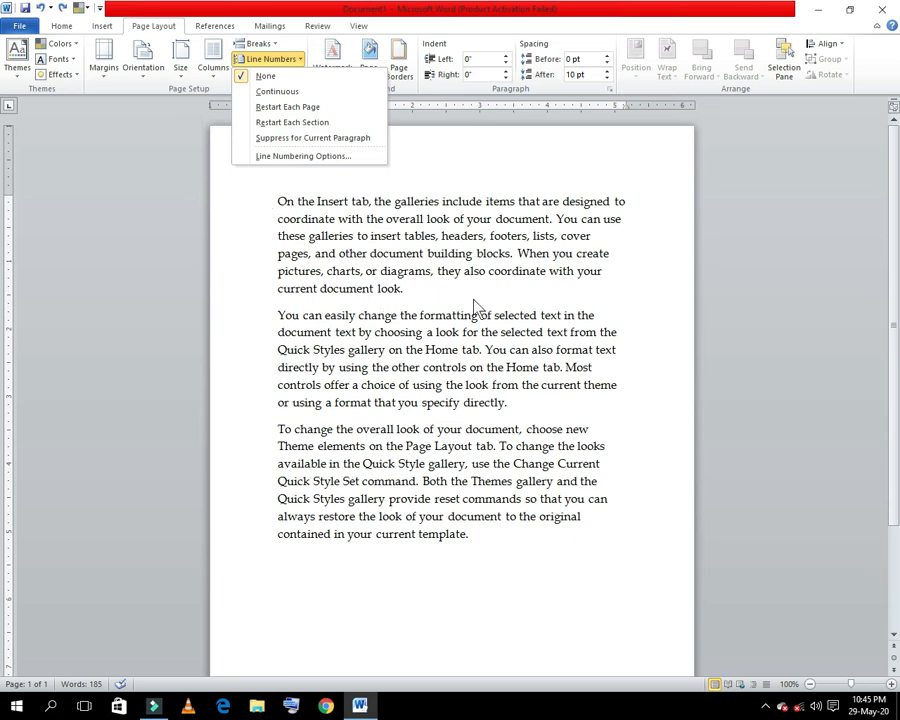
{"action": "left_click", "coordinate": [318, 141]}
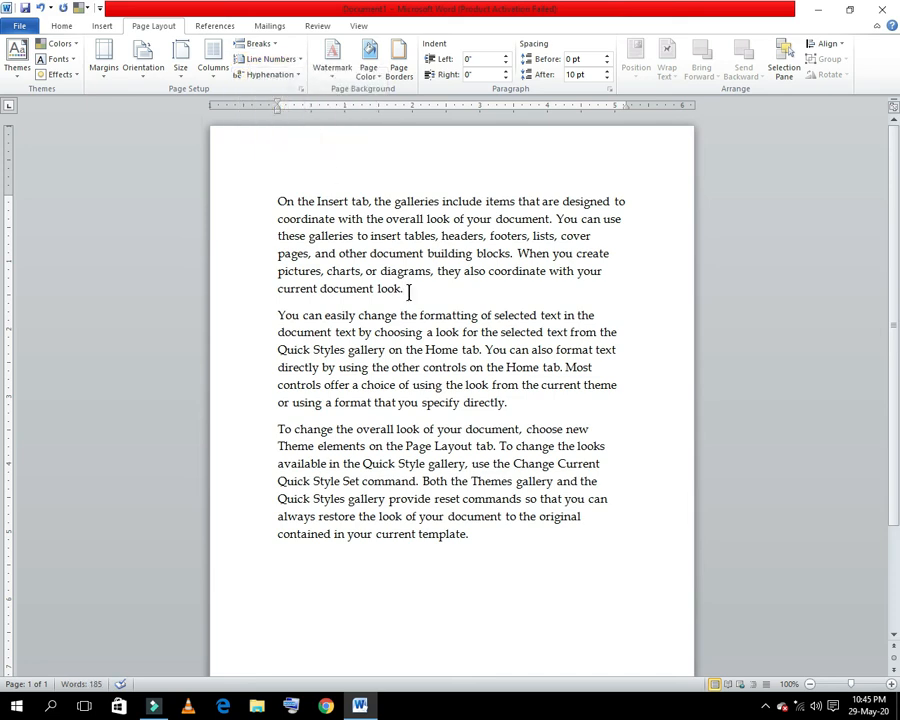
{"action": "left_click", "coordinate": [268, 75]}
{"action": "left_click", "coordinate": [289, 62]}
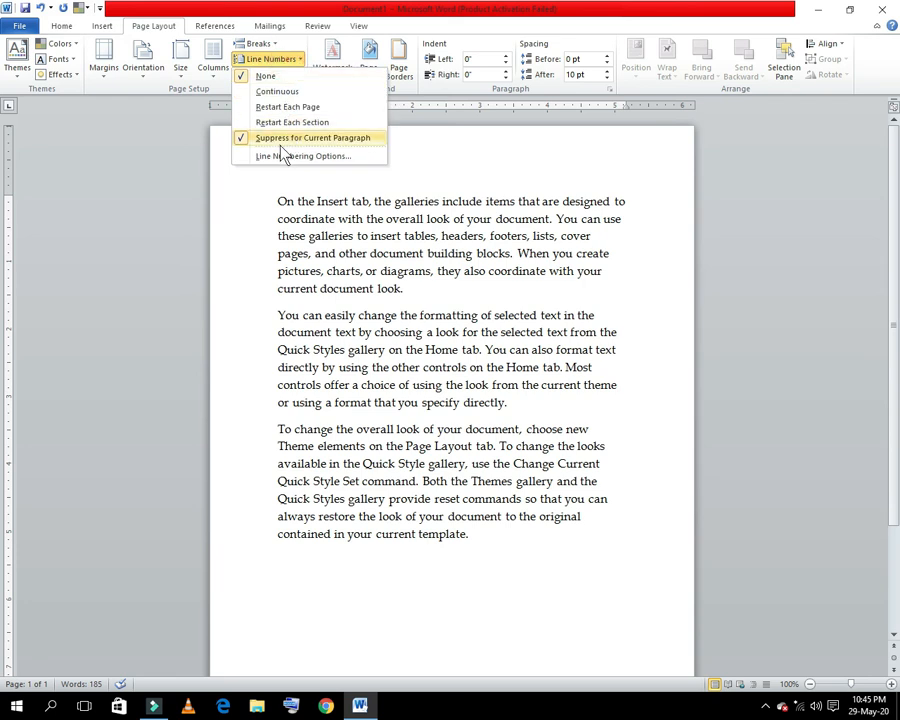
{"action": "left_click", "coordinate": [279, 140]}
Suppress line numbers for all three paragraphs, and turn the suppression off for the first paragraph
{"action": "left_click_drag", "start_coordinate": [277, 201], "coordinate": [532, 537]}
{"action": "left_click", "coordinate": [270, 59]}
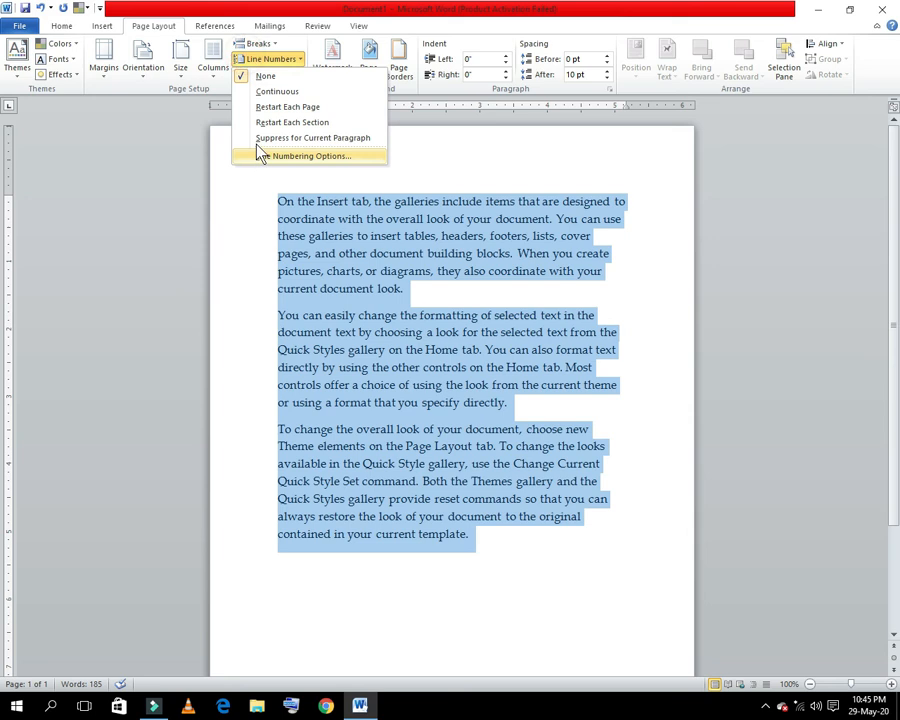
{"action": "left_click", "coordinate": [250, 137]}
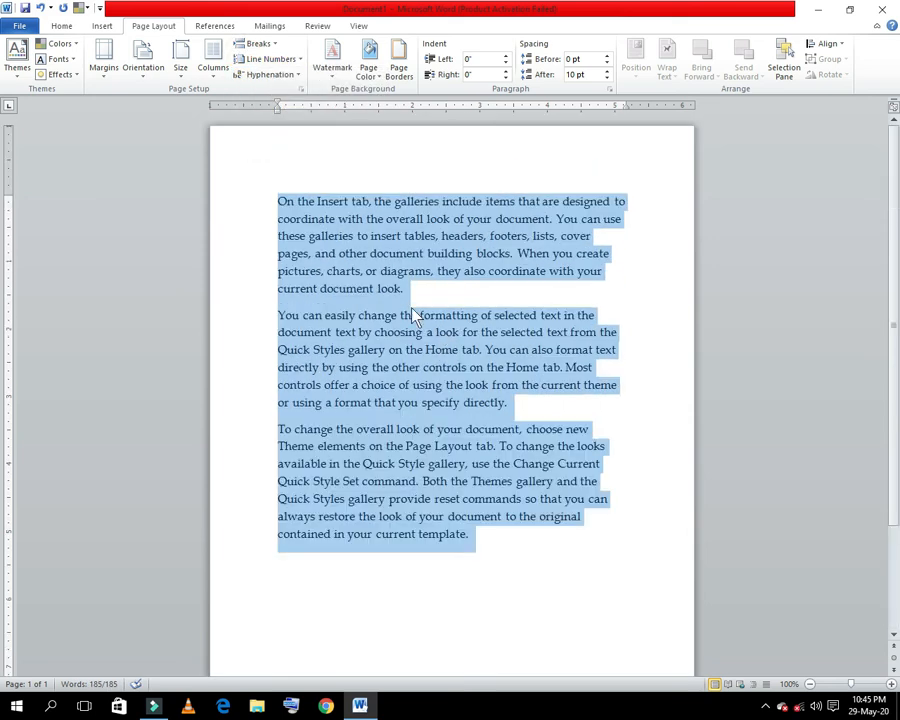
{"action": "left_click", "coordinate": [276, 205]}
{"action": "left_click", "coordinate": [270, 59]}
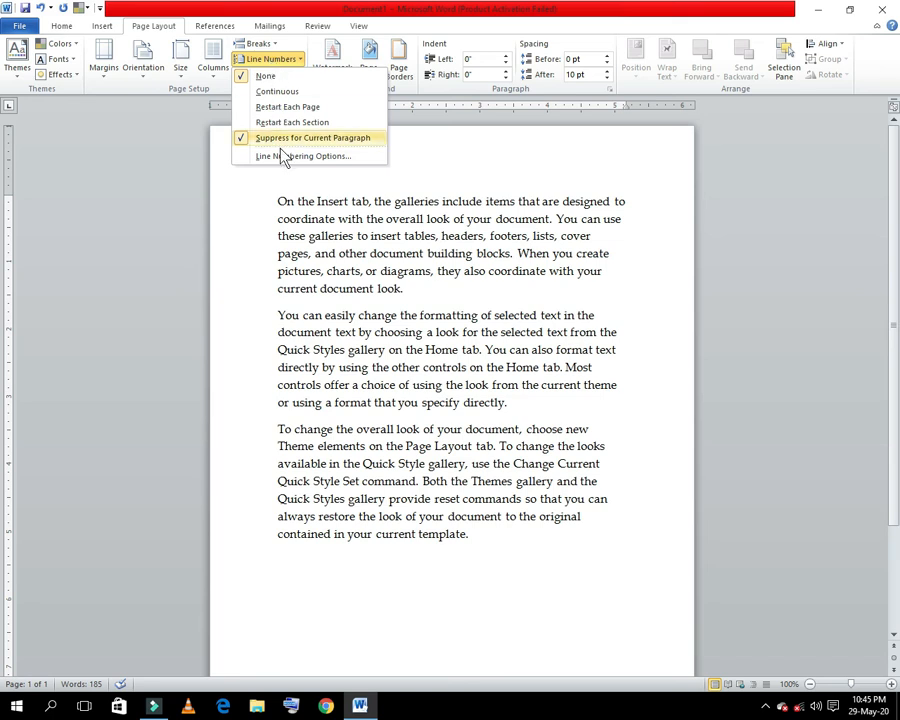
{"action": "left_click", "coordinate": [280, 138]}
View the page layout settings behind the line numbering options, and leave them unchanged
{"action": "left_click", "coordinate": [268, 62]}
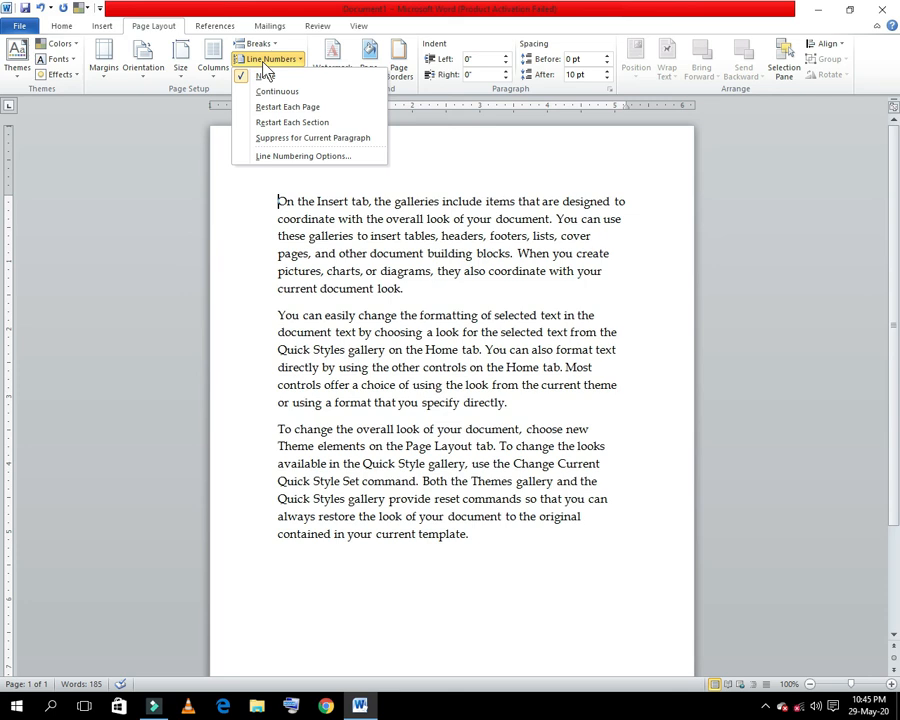
{"action": "left_click", "coordinate": [285, 158]}
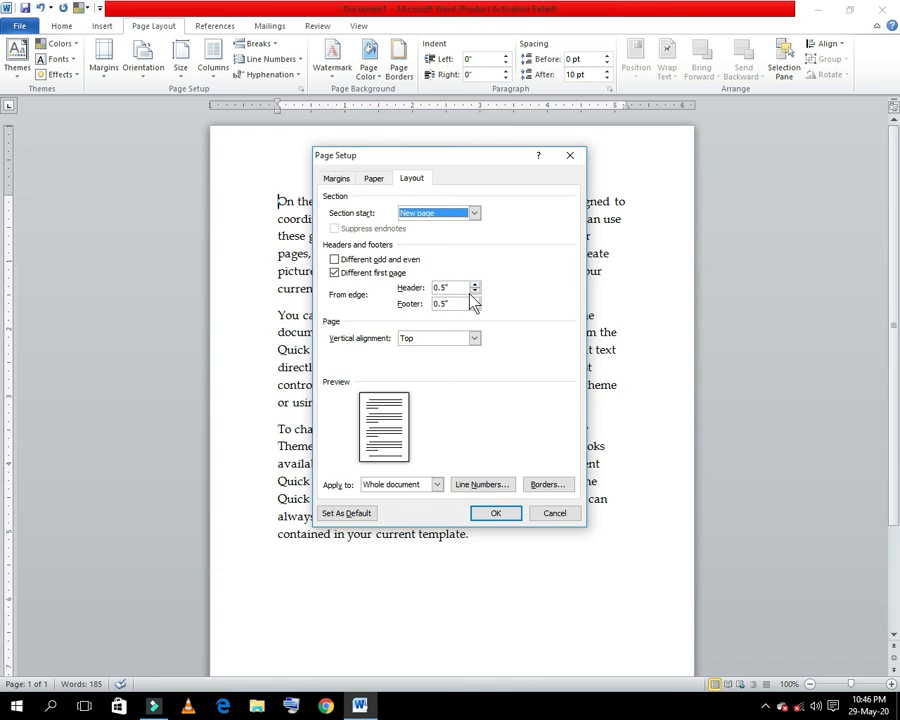
{"action": "left_click", "coordinate": [555, 514]}
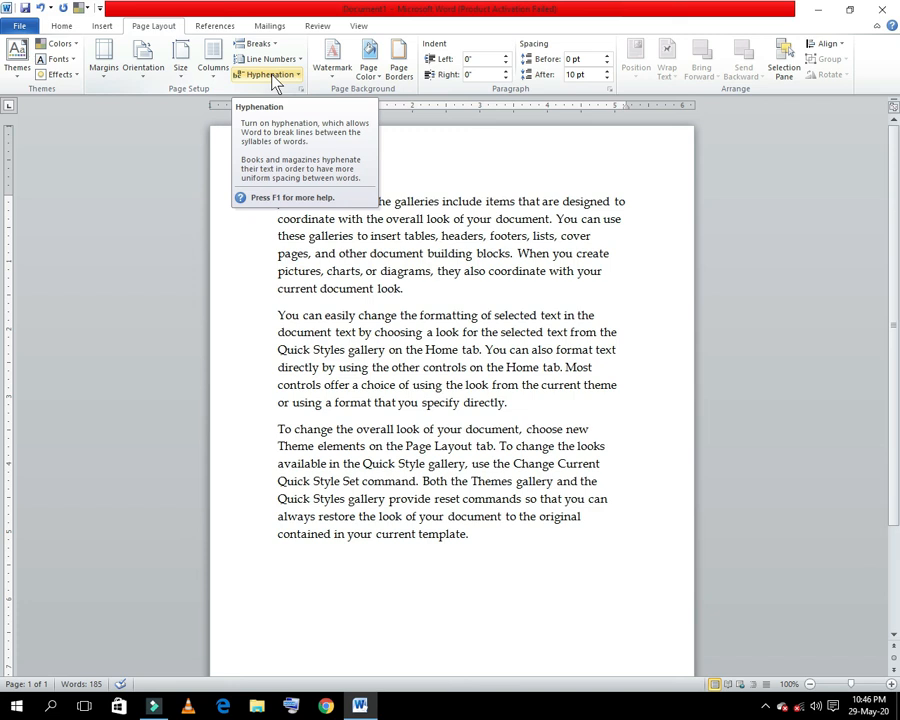
Try automatic hyphenation on the document, and undo it
{"action": "left_click", "coordinate": [270, 76]}
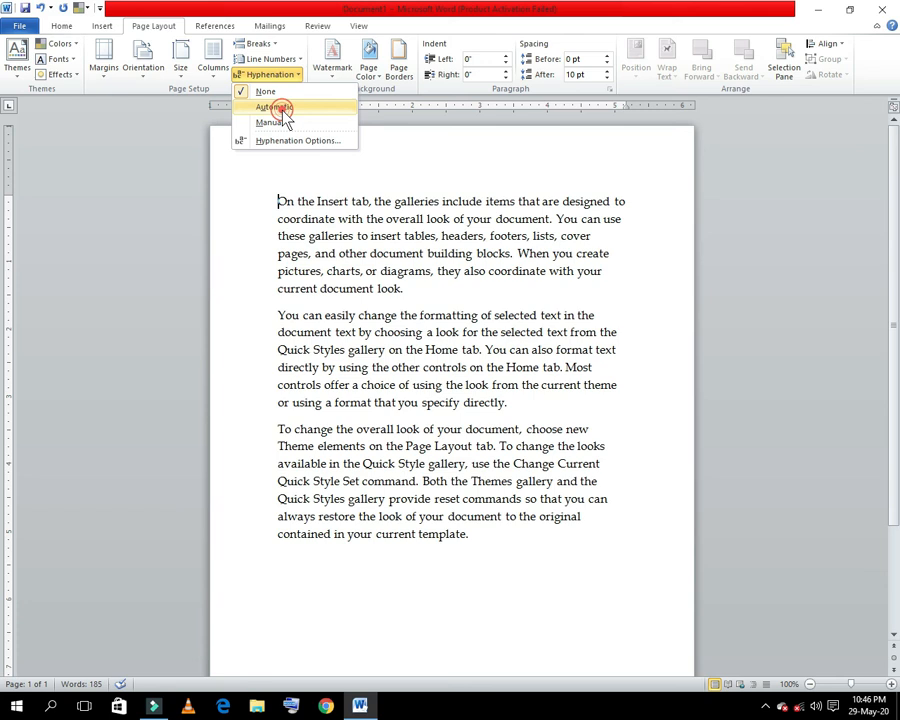
{"action": "left_click", "coordinate": [283, 110]}
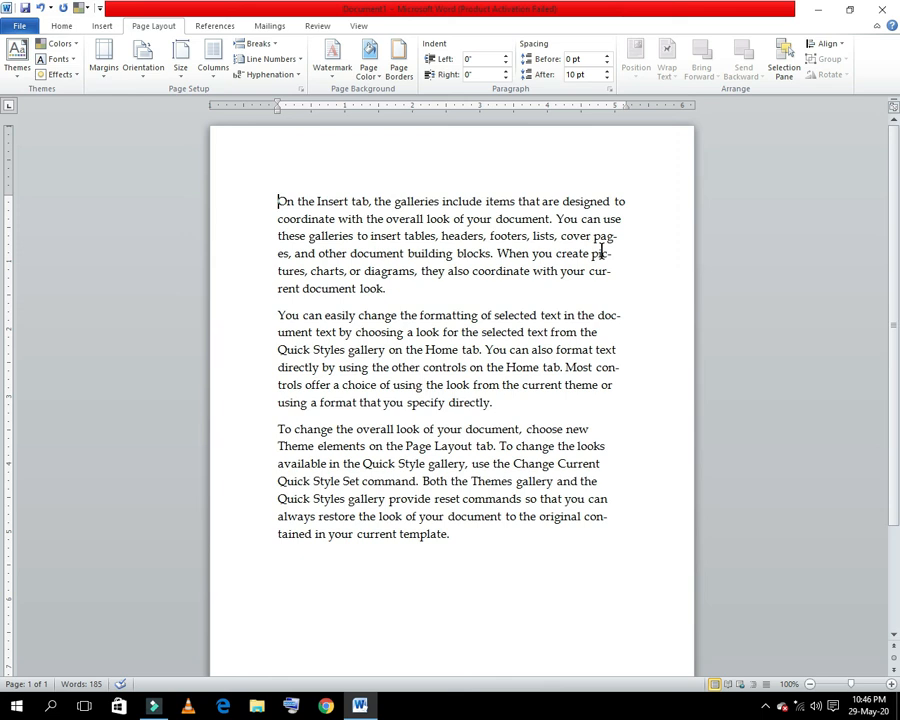
{"action": "key", "text": "ctrl+z"}
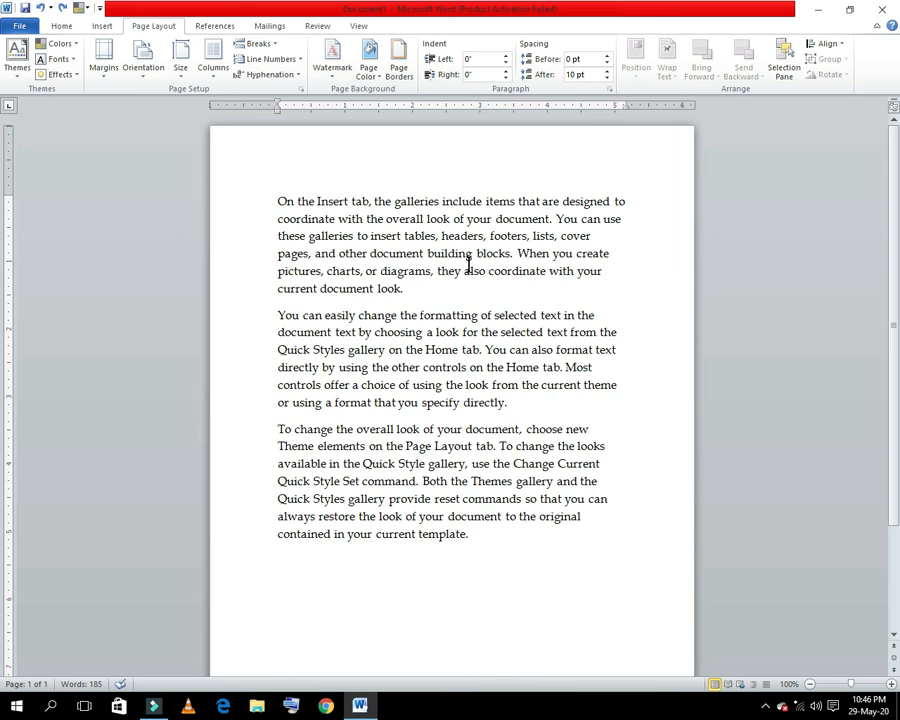
Select the word "pictures" in the first paragraph, and turn on automatic hyphenation
{"action": "left_click", "coordinate": [297, 271]}
{"action": "left_click_drag", "start_coordinate": [320, 271], "coordinate": [276, 271]}
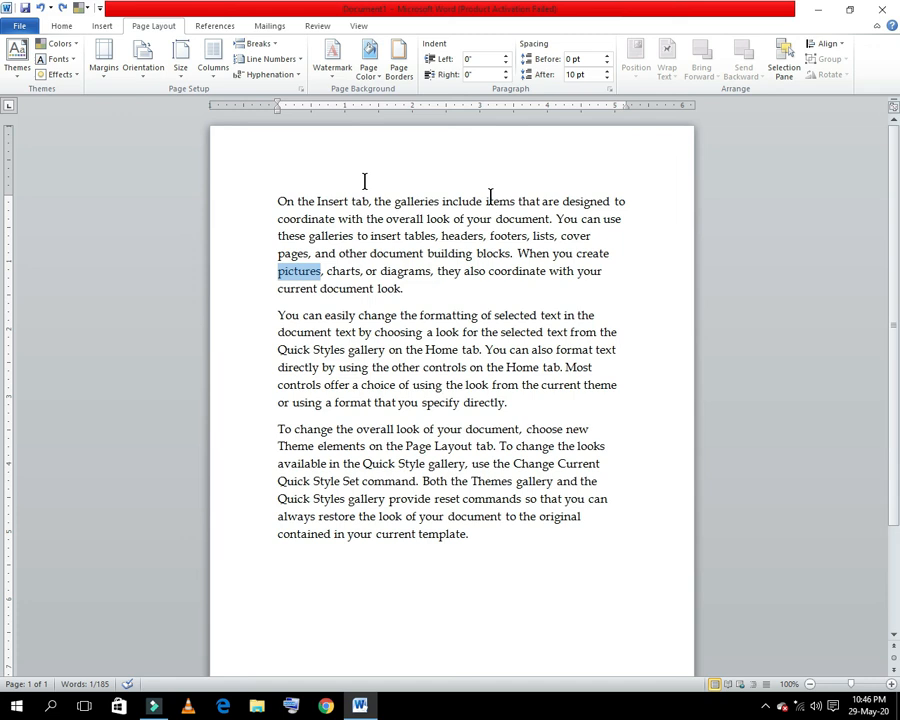
{"action": "left_click", "coordinate": [270, 76]}
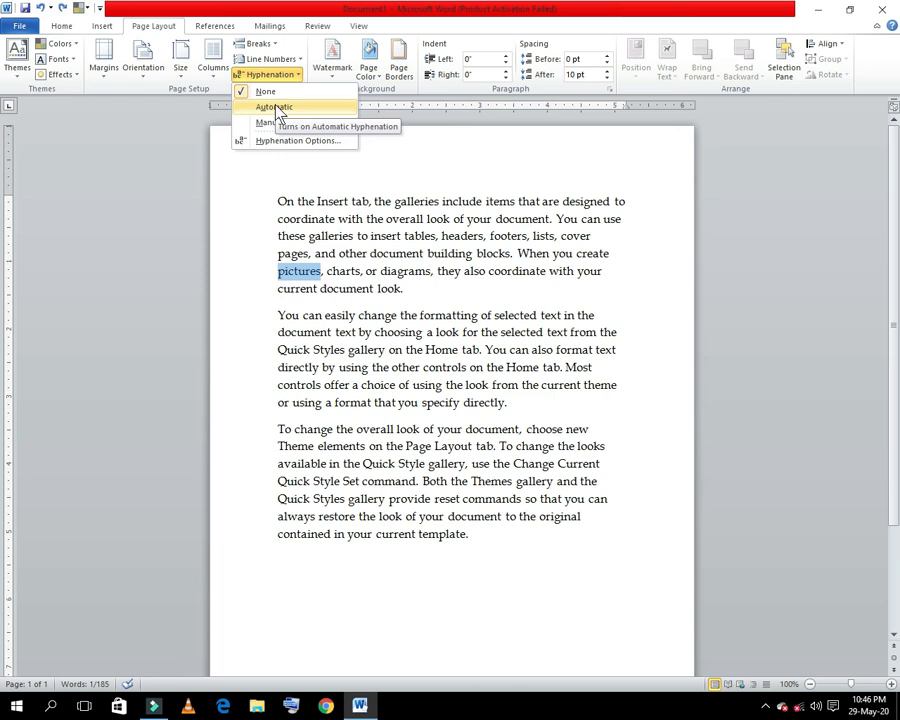
{"action": "left_click", "coordinate": [278, 109]}
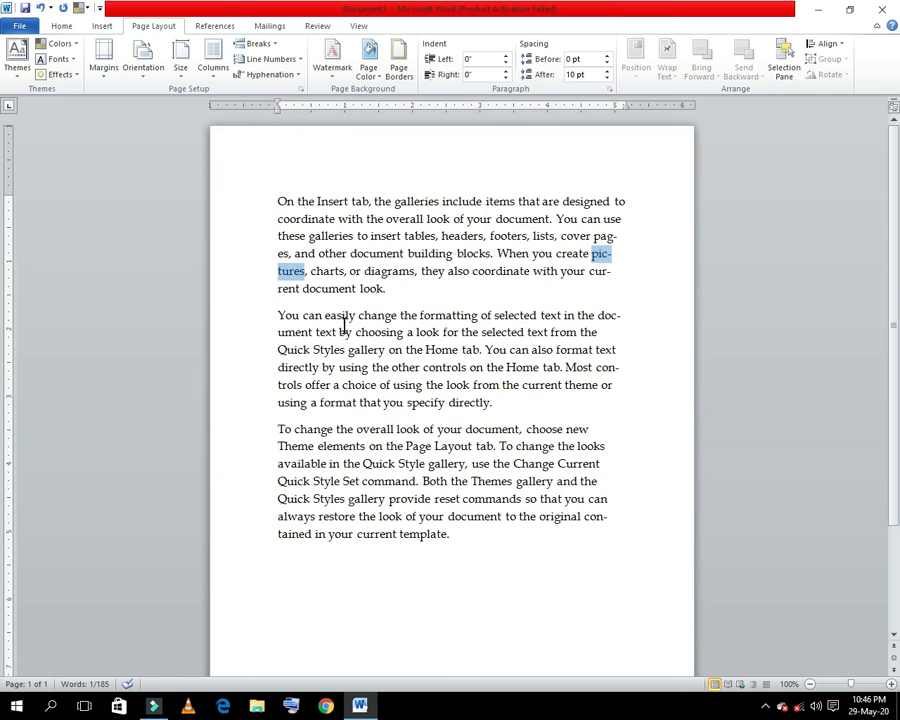
Try manual hyphenation from the first paragraph's fourth line, continue through the rest of the document, and cancel at "document"
{"action": "left_click", "coordinate": [235, 253]}
{"action": "left_click", "coordinate": [243, 74]}
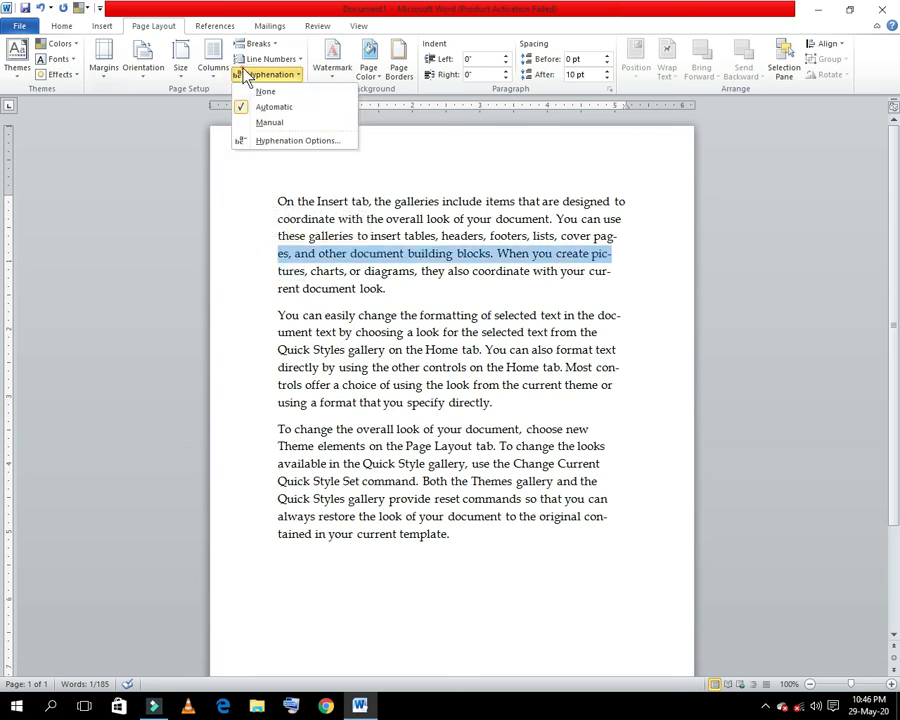
{"action": "left_click", "coordinate": [275, 123]}
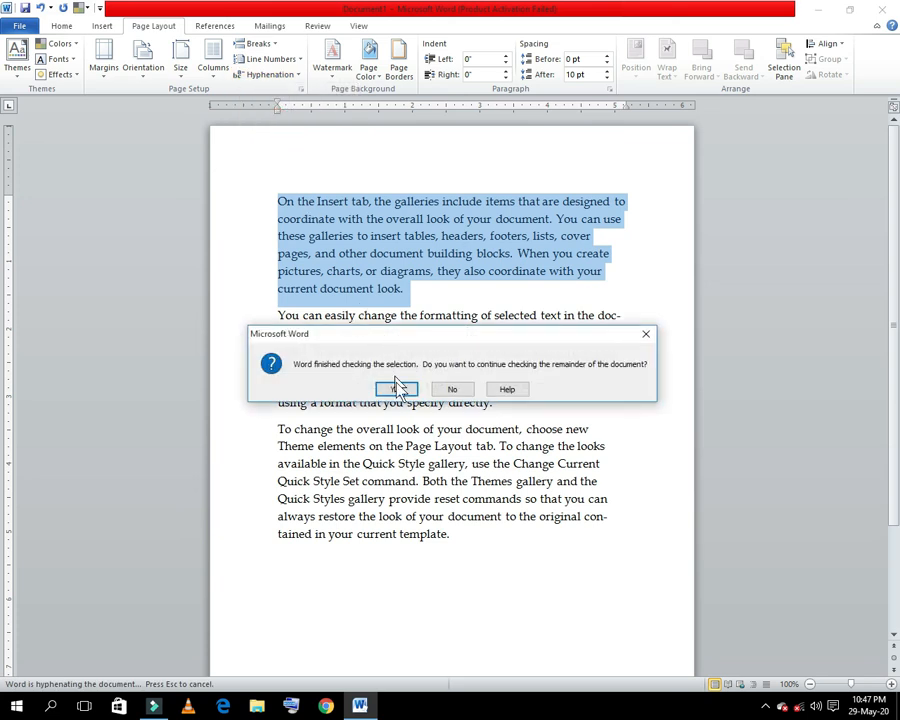
{"action": "left_click", "coordinate": [398, 390]}
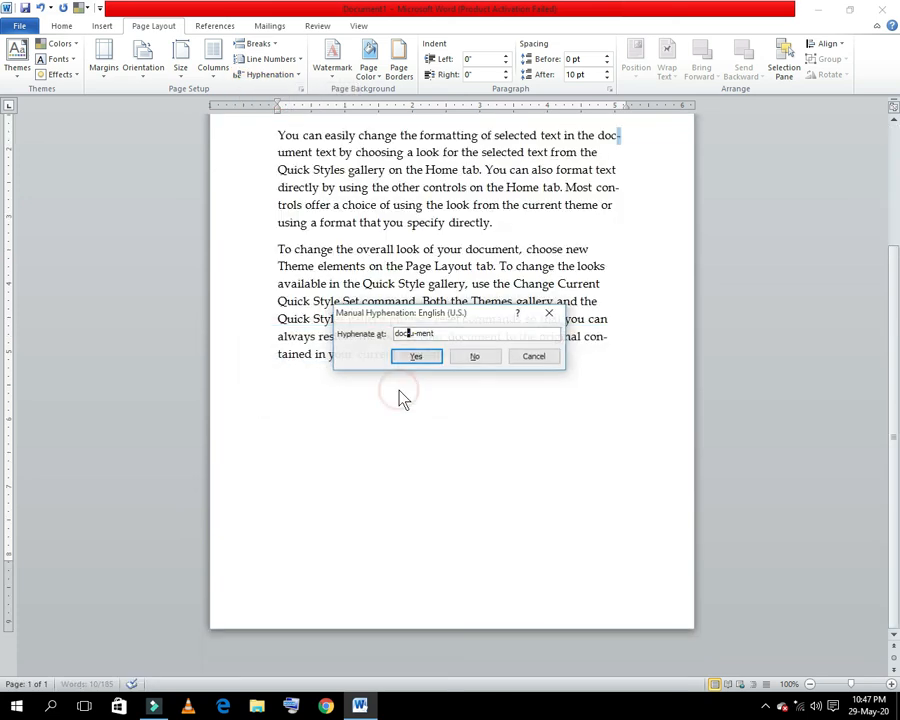
{"action": "left_click", "coordinate": [435, 330]}
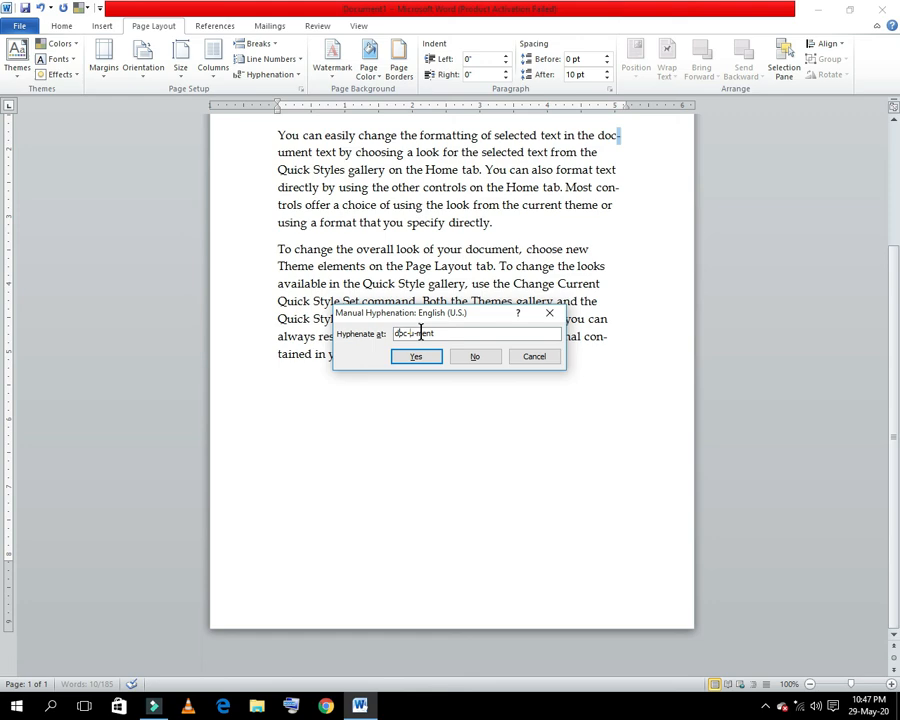
{"action": "left_click", "coordinate": [533, 357]}
{"action": "scroll", "coordinate": [528, 353], "scroll_direction": "up", "scroll_amount": 4}
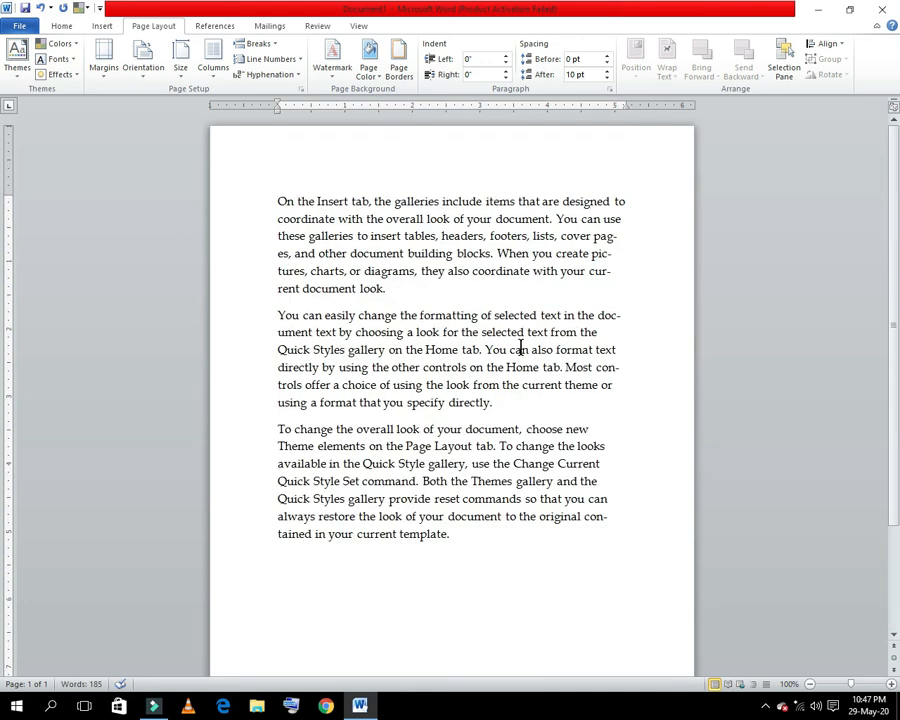